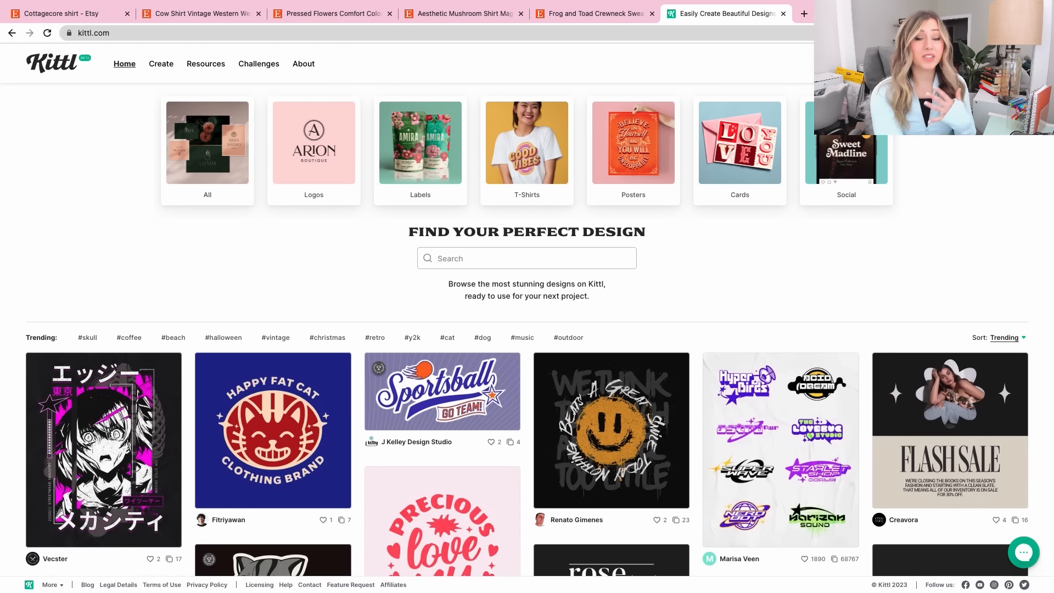
Create a new project with a custom artboard of 5000 × 5000 px
click(988, 63)
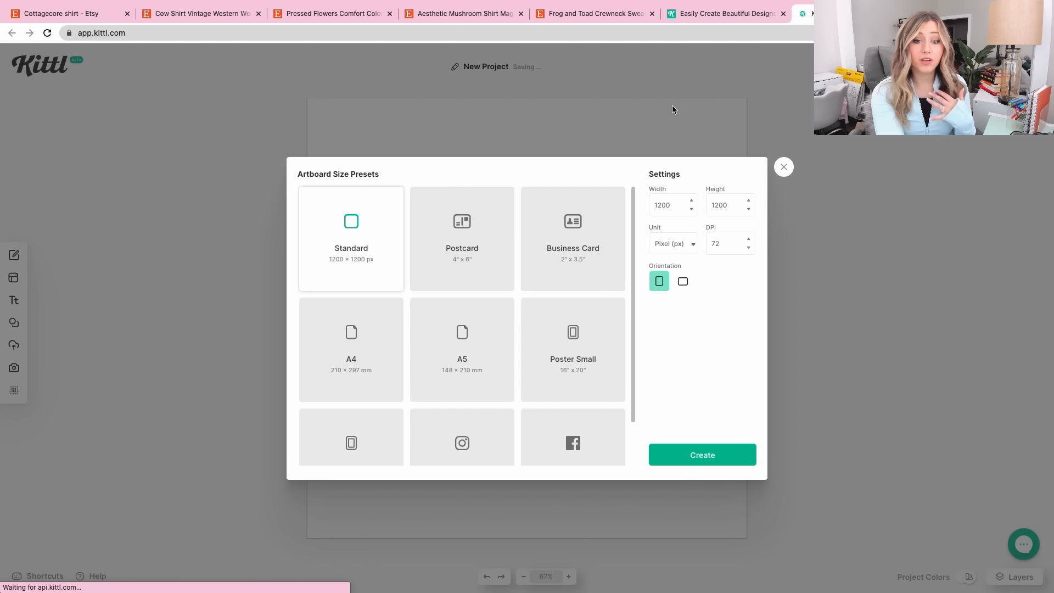
double_click(662, 205)
text(5000)
click(683, 281)
double_click(719, 205)
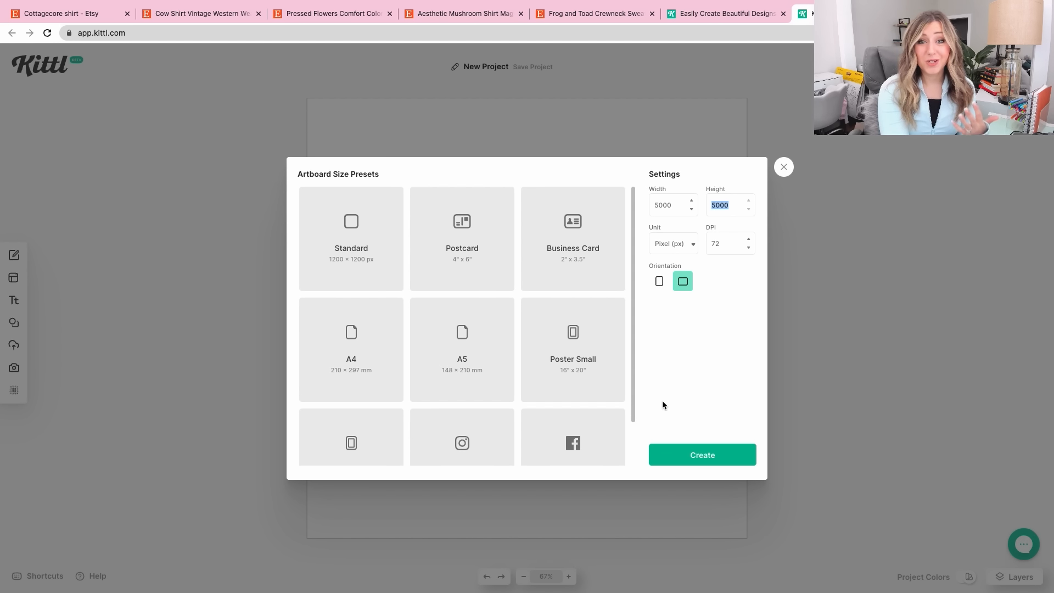
click(680, 458)
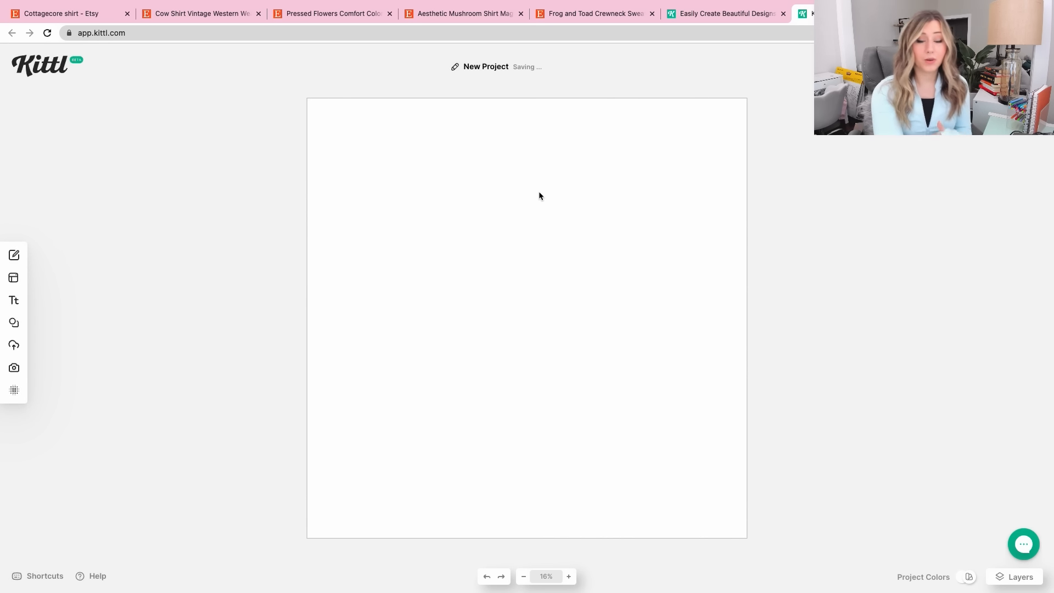
Search the design elements library for "flower"
click(13, 323)
click(81, 131)
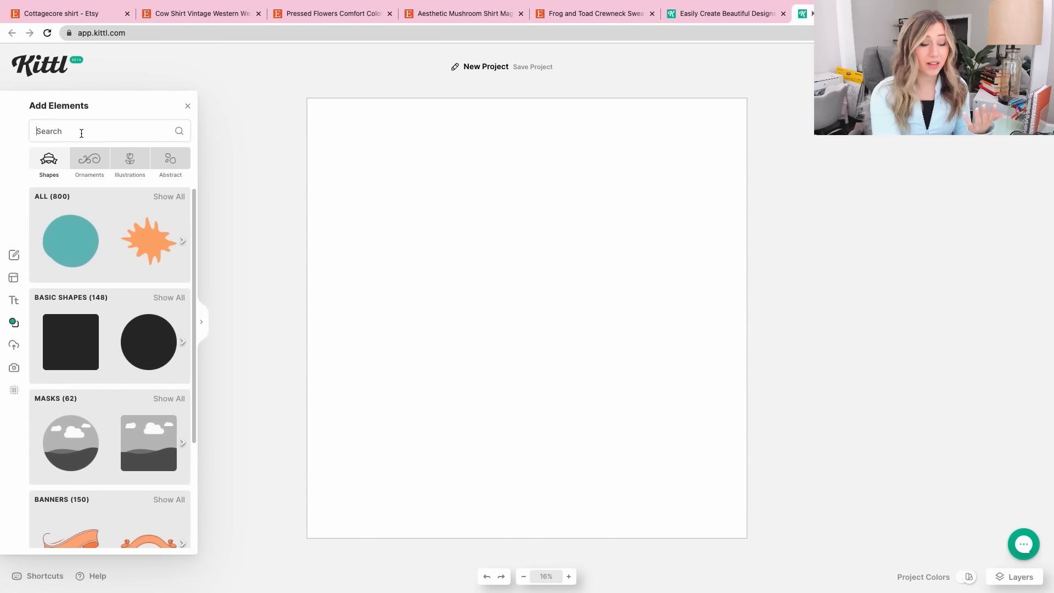
text(flower)
key(Return)
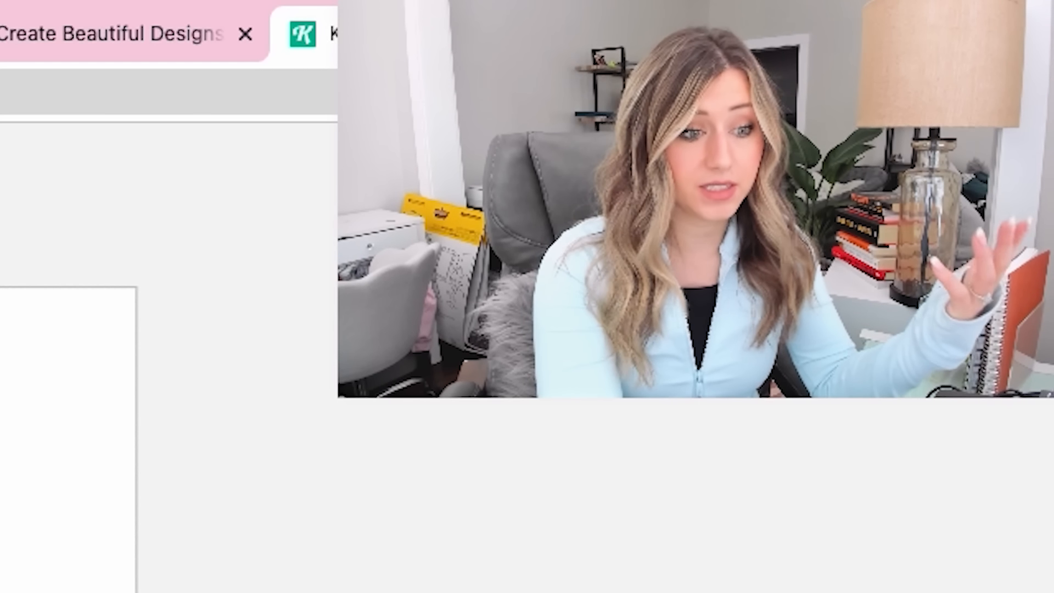
Add the blue-flowered plant illustration with green leaves and place it in the upper-left part of the artboard
scroll(105, 396, down, 8)
scroll(105, 396, down, 5)
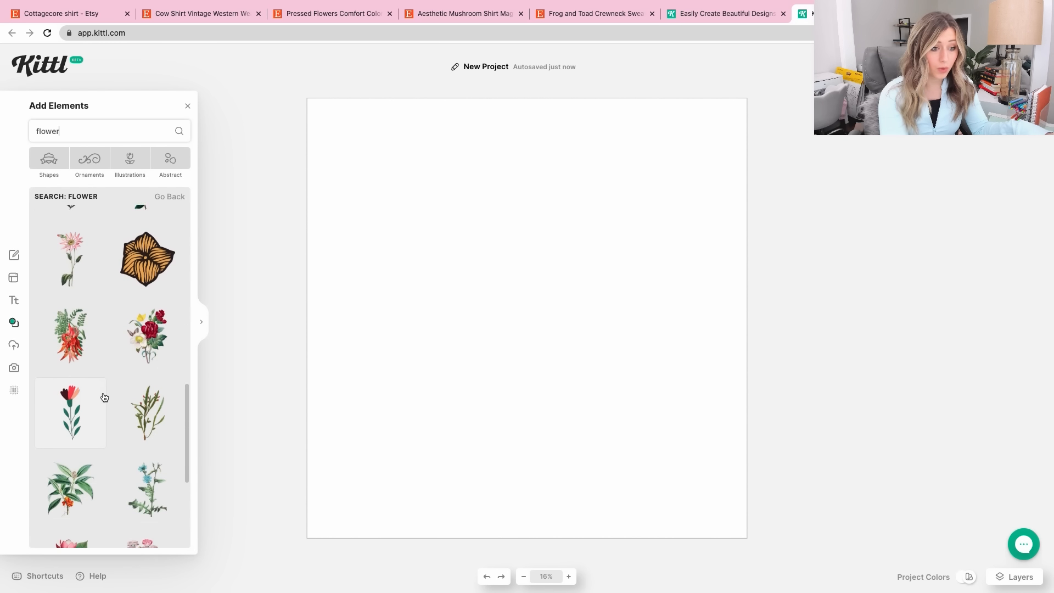
scroll(107, 391, down, 1)
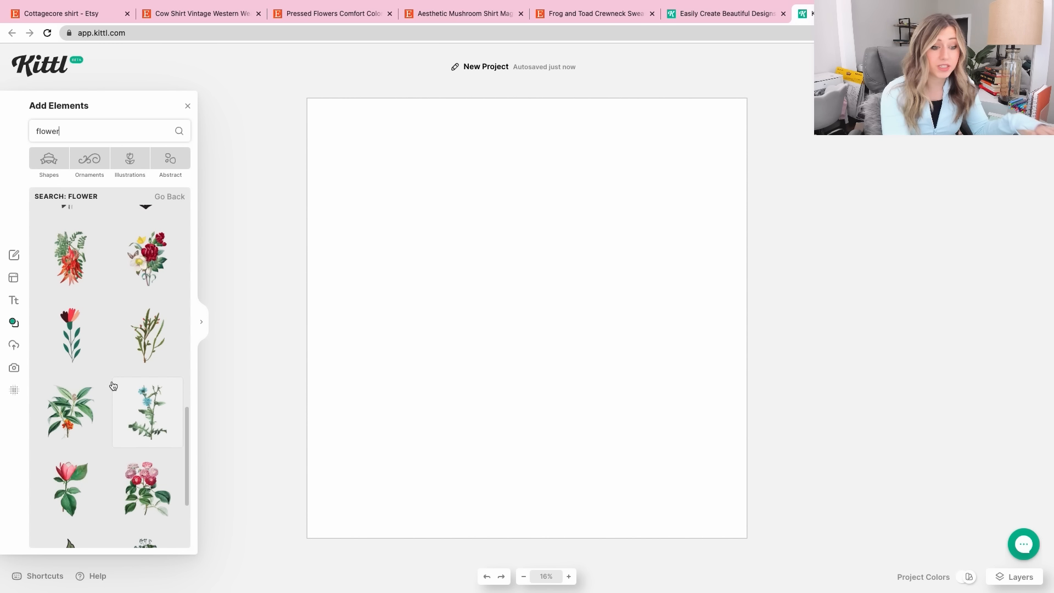
scroll(114, 386, down, 7)
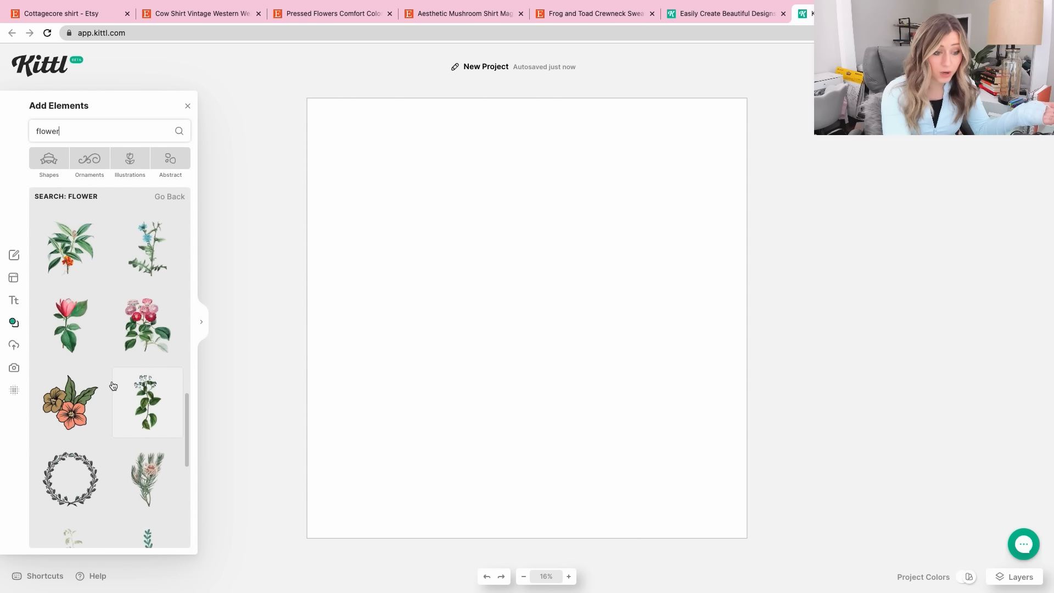
scroll(113, 386, down, 1)
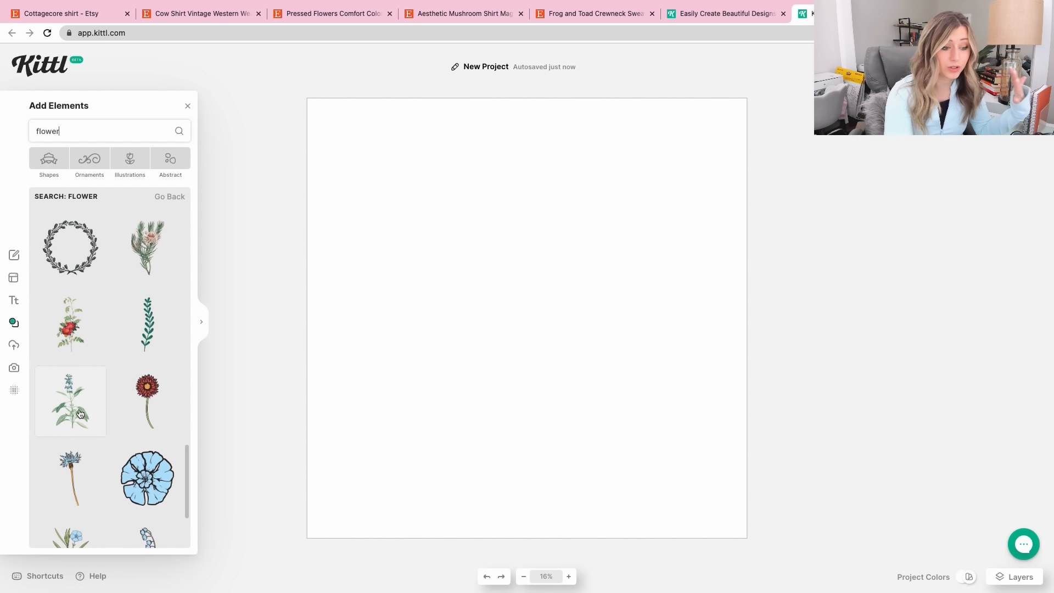
click(80, 414)
drag(504, 334, 380, 261)
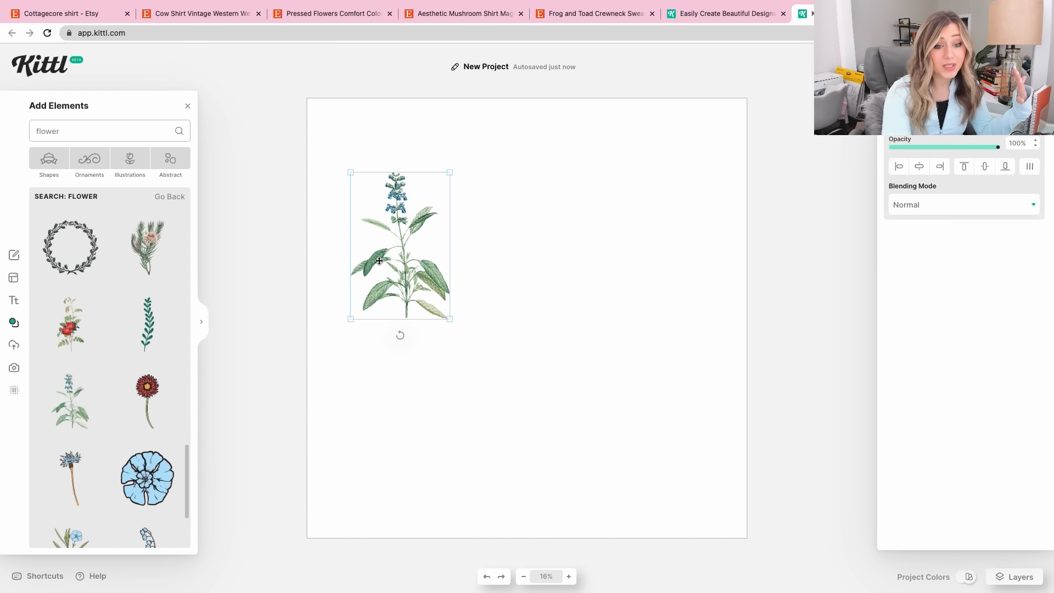
click(492, 228)
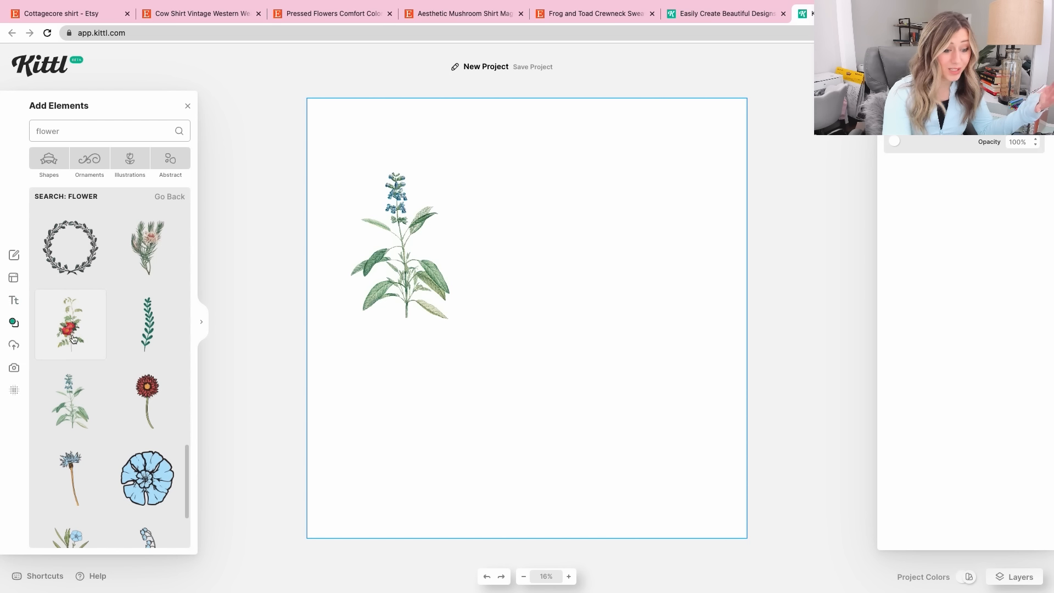
Add the purple bell-shaped flower illustration and place it beside the blue flower at the same height
scroll(73, 339, down, 5)
scroll(90, 405, down, 3)
click(163, 341)
click(604, 330)
click(522, 246)
drag(521, 247, 525, 171)
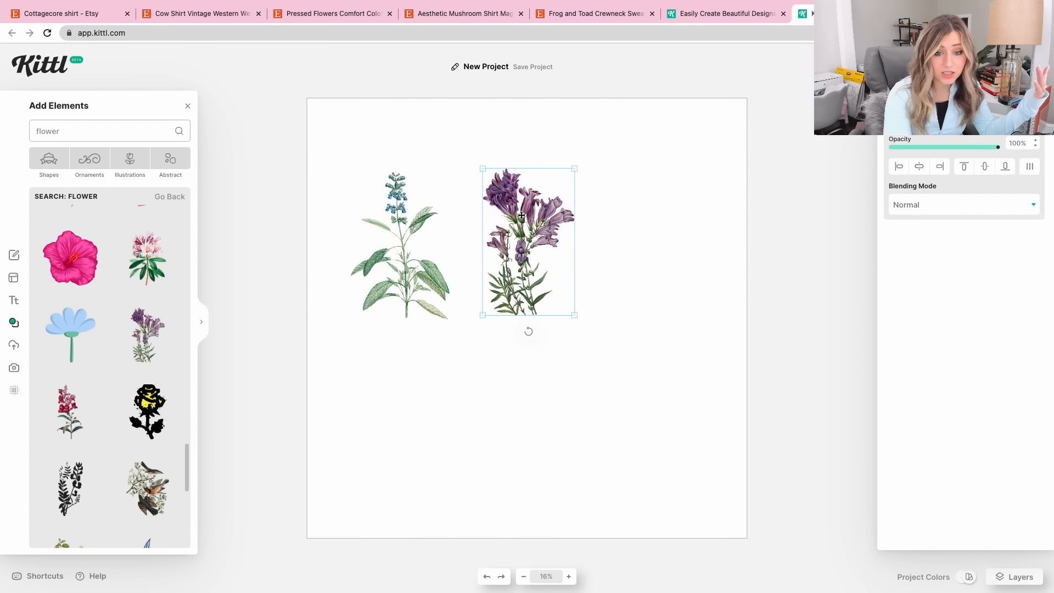
Add the red snapdragon illustration and place it to the right of the purple flower, completing a row of three
click(70, 411)
drag(530, 341, 604, 271)
click(644, 318)
drag(541, 345, 666, 271)
Space the three flowers evenly as a group and move the row down toward the middle of the artboard
drag(721, 222, 400, 219)
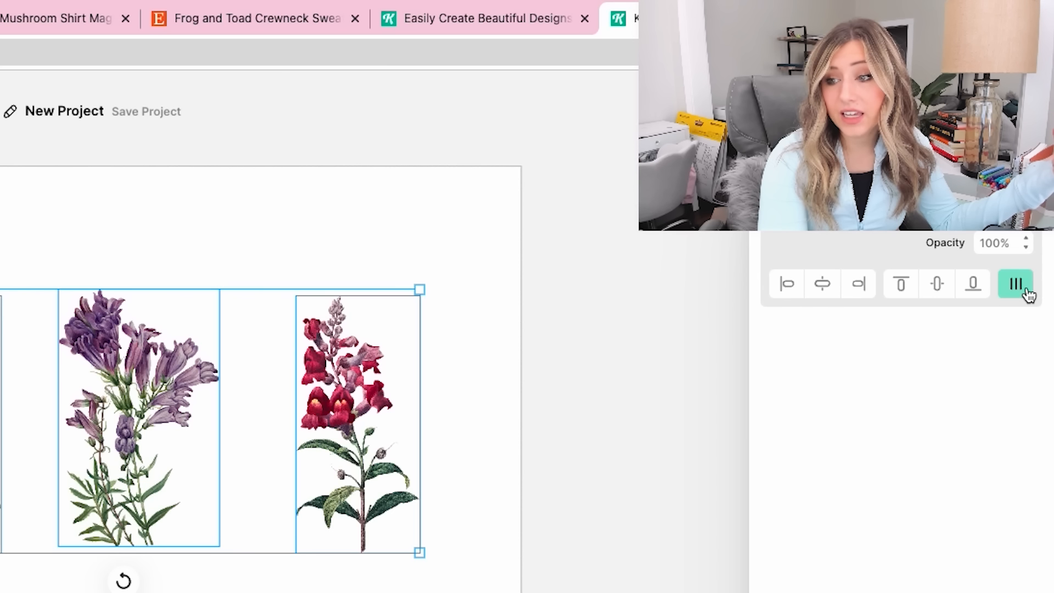
click(1030, 165)
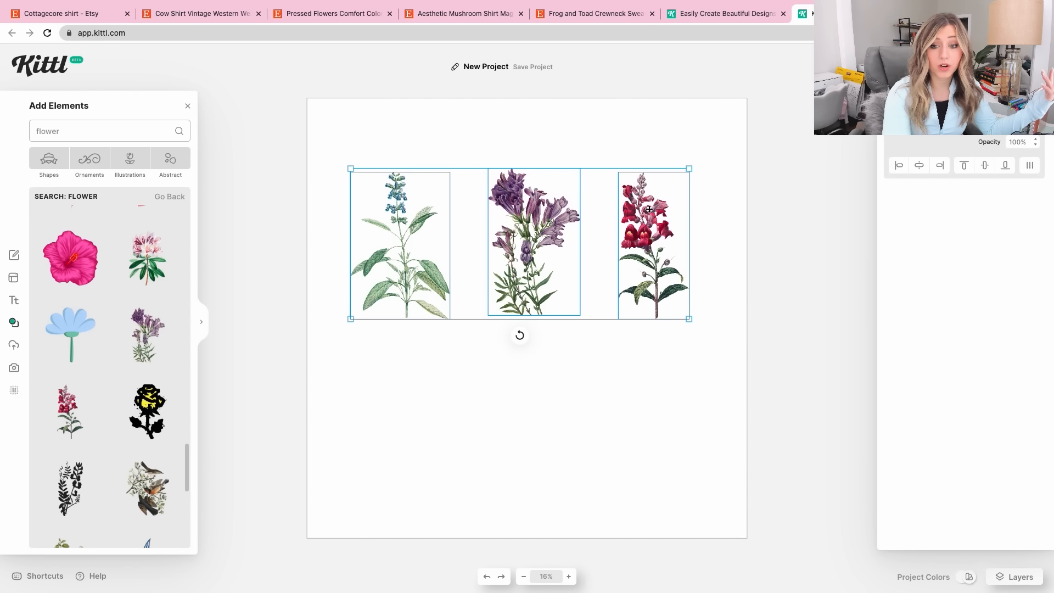
drag(352, 354, 353, 452)
drag(650, 261, 650, 261)
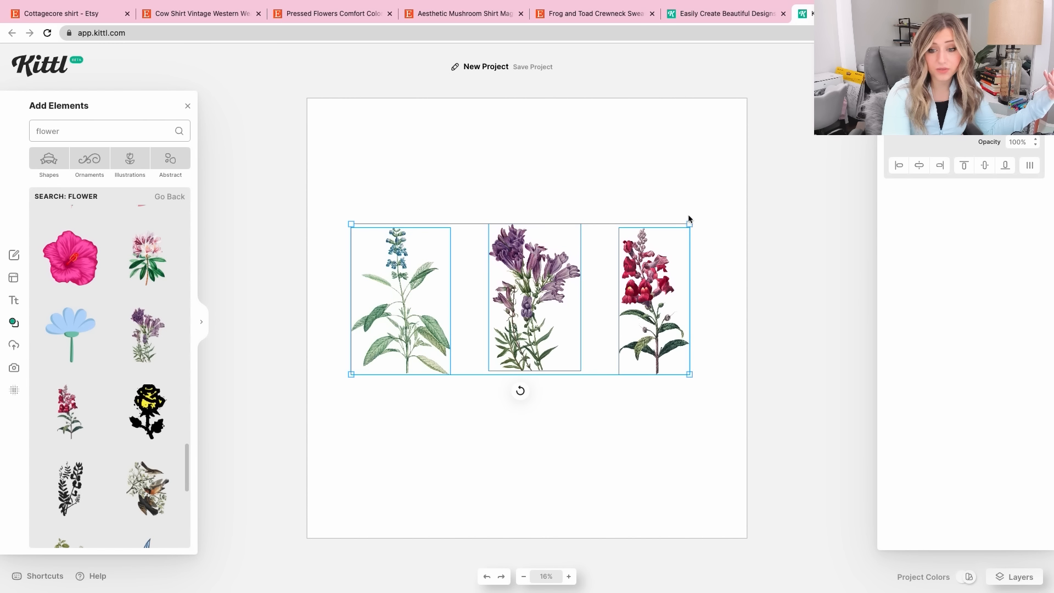
Enlarge the row of three flowers together and reposition it so it spans nearly the full artboard width
drag(690, 224, 769, 165)
drag(700, 223, 335, 314)
drag(413, 287, 376, 301)
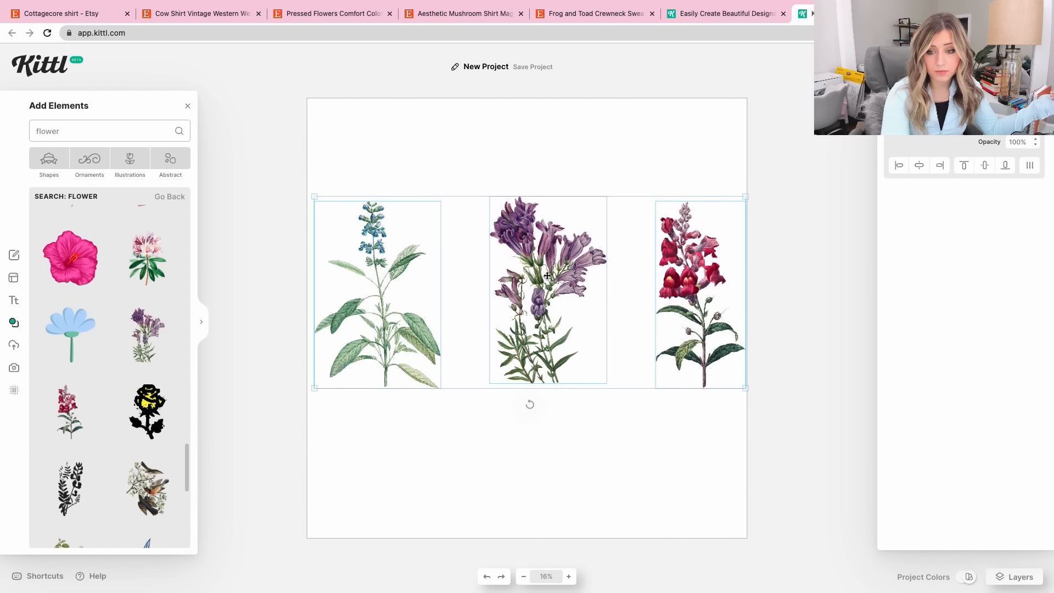
Move the red and blue flowers inward, closer to the purple flower in the middle
click(631, 291)
click(673, 281)
drag(673, 280, 656, 281)
drag(398, 275, 417, 274)
Align the three flowers along their bottom edges
drag(758, 219, 478, 258)
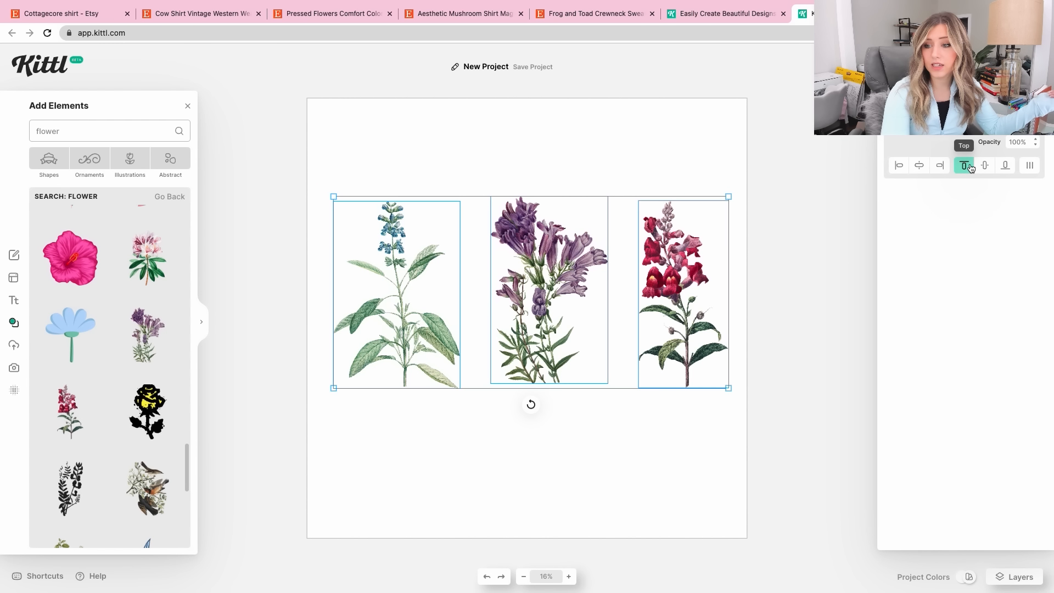
click(1006, 166)
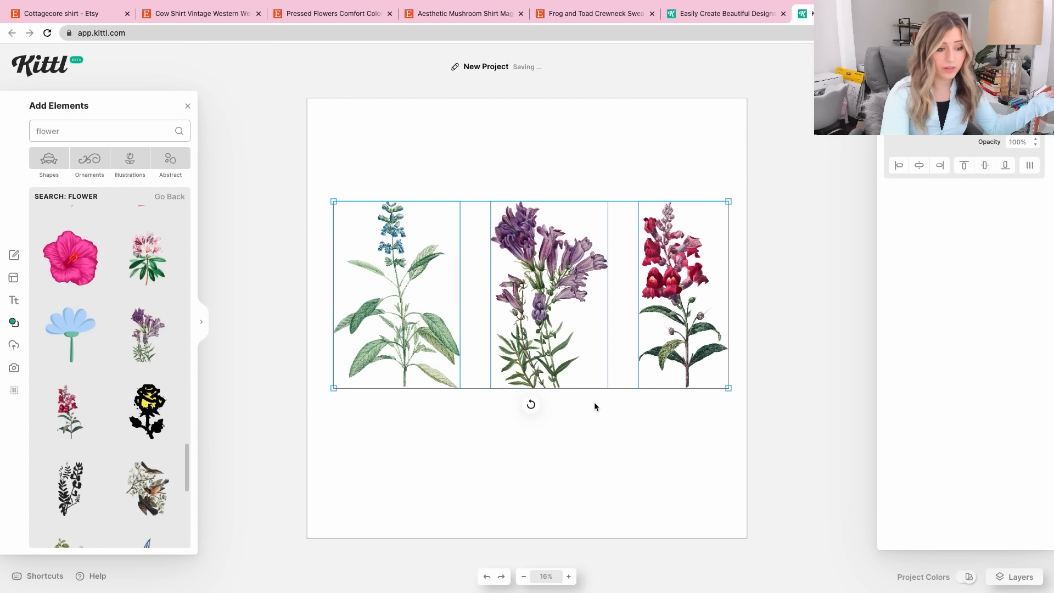
click(588, 416)
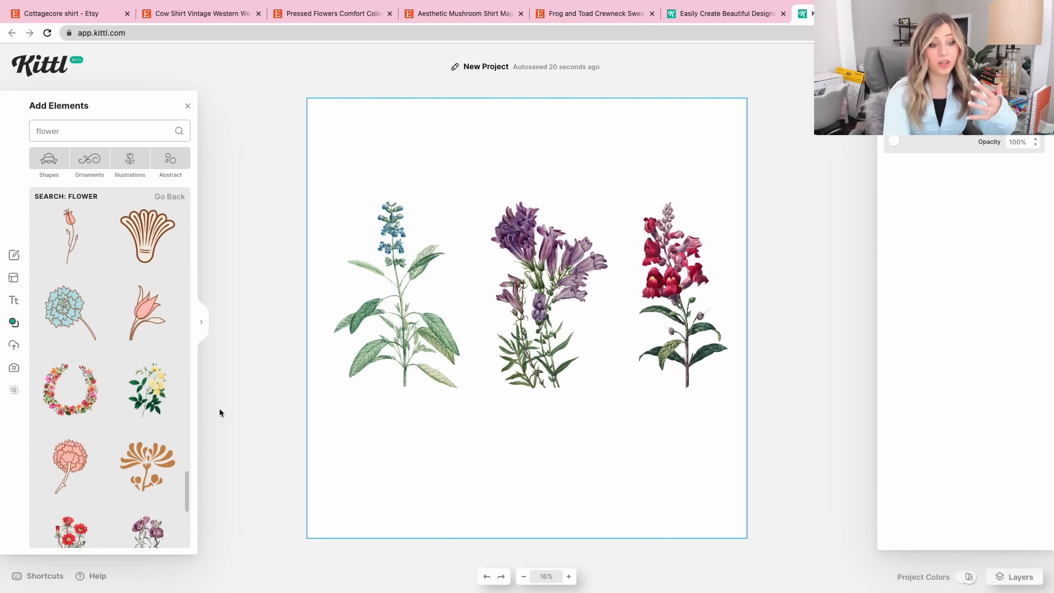
Review the mushroom, pressed flowers and cow shirt listings on Etsy, and browse more flower elements in Kittl for design ideas
scroll(156, 338, down, 5)
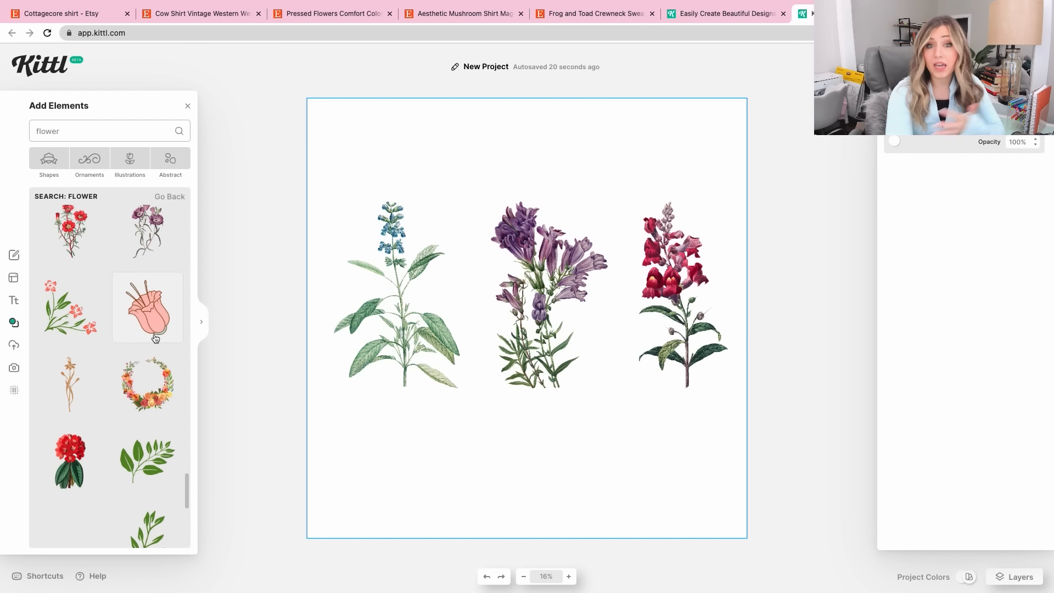
click(453, 10)
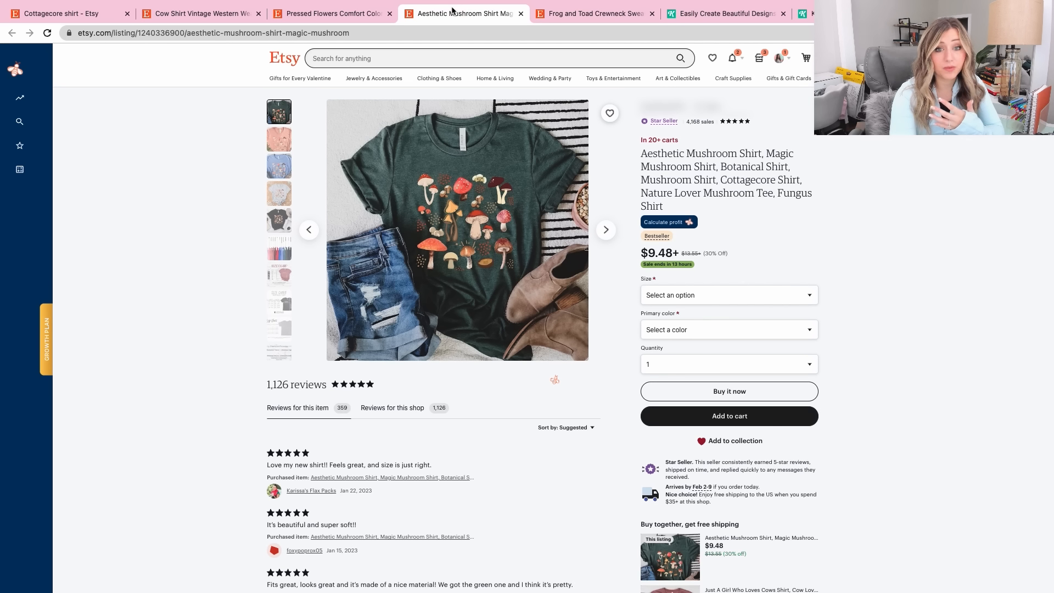
click(322, 9)
click(208, 12)
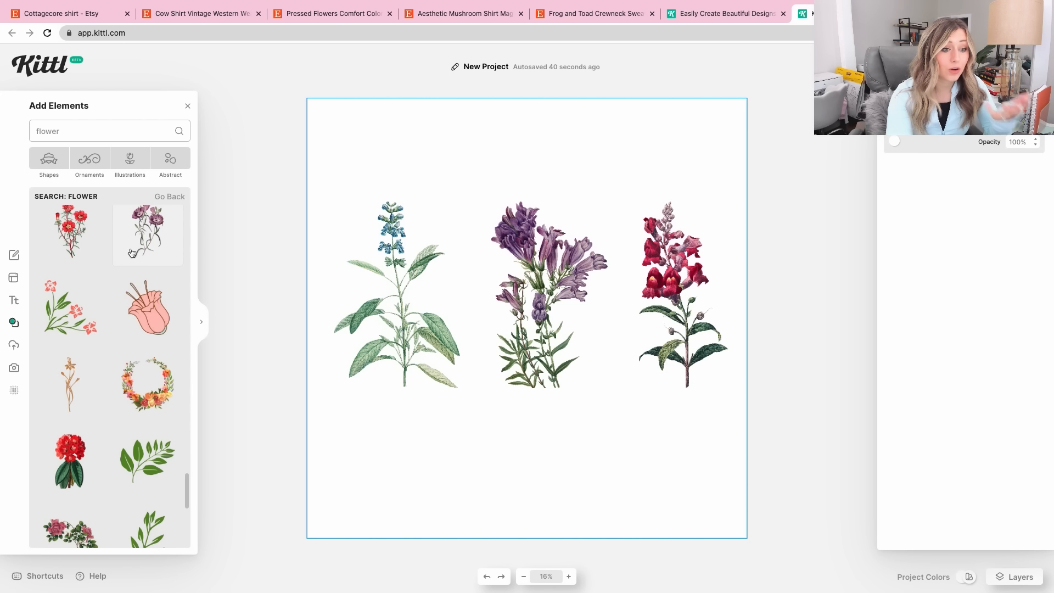
scroll(132, 252, down, 10)
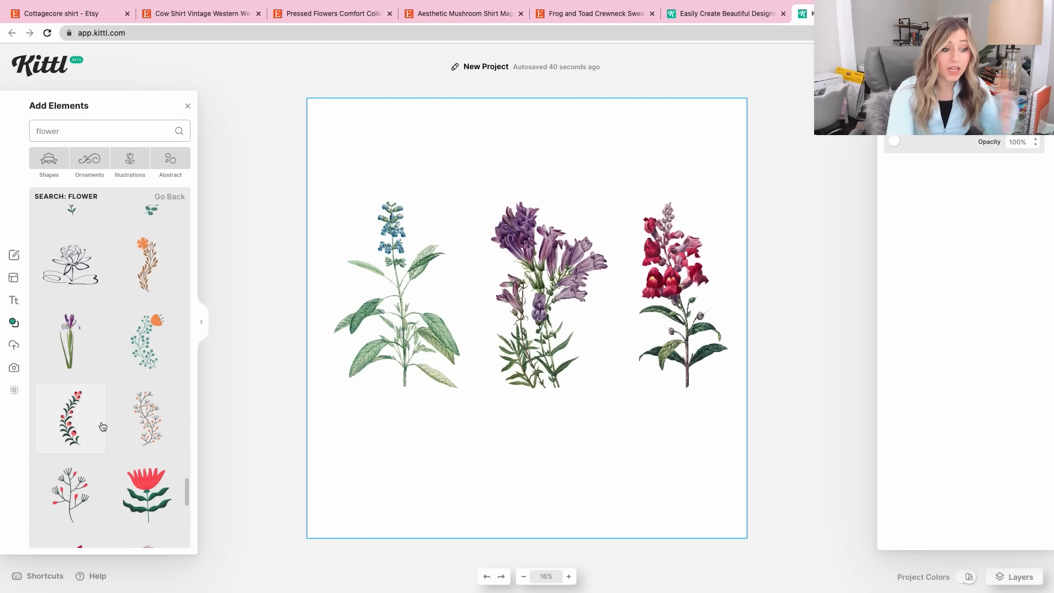
scroll(101, 426, down, 5)
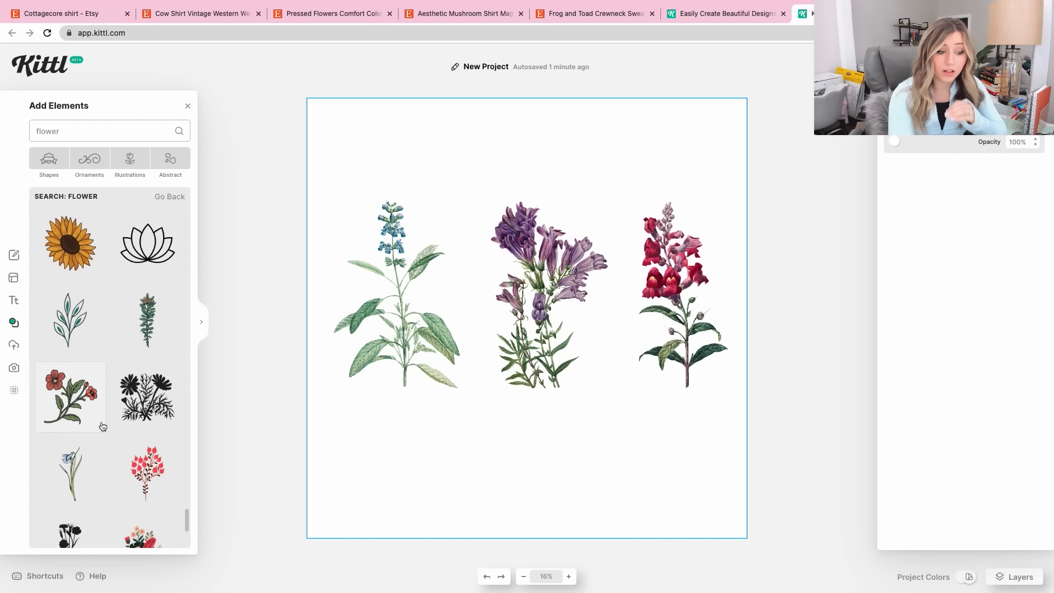
scroll(102, 427, down, 5)
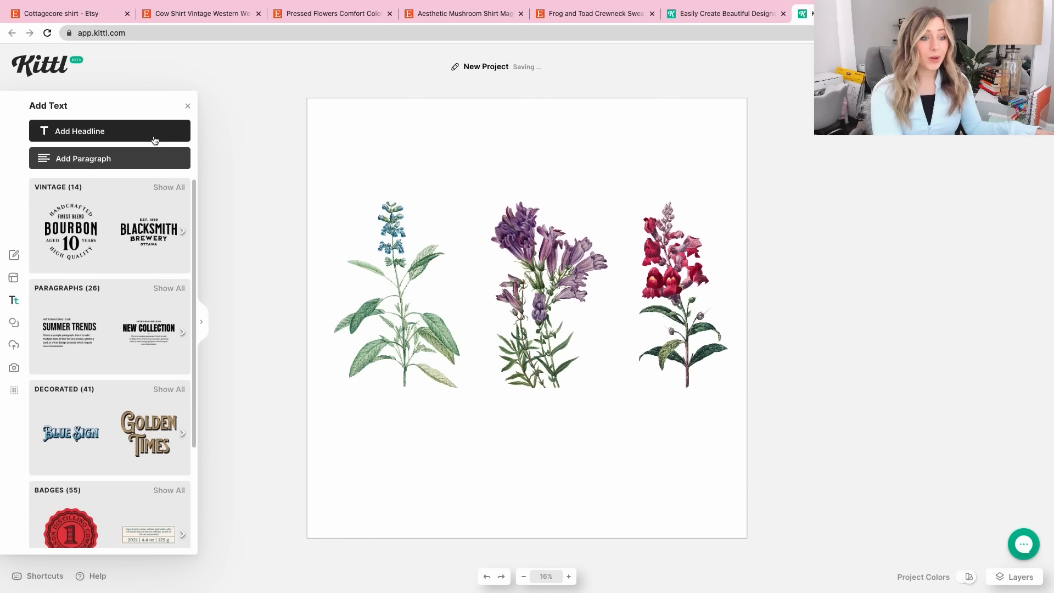
Add a headline text, enlarge it greatly and place it below the three flowers
click(111, 132)
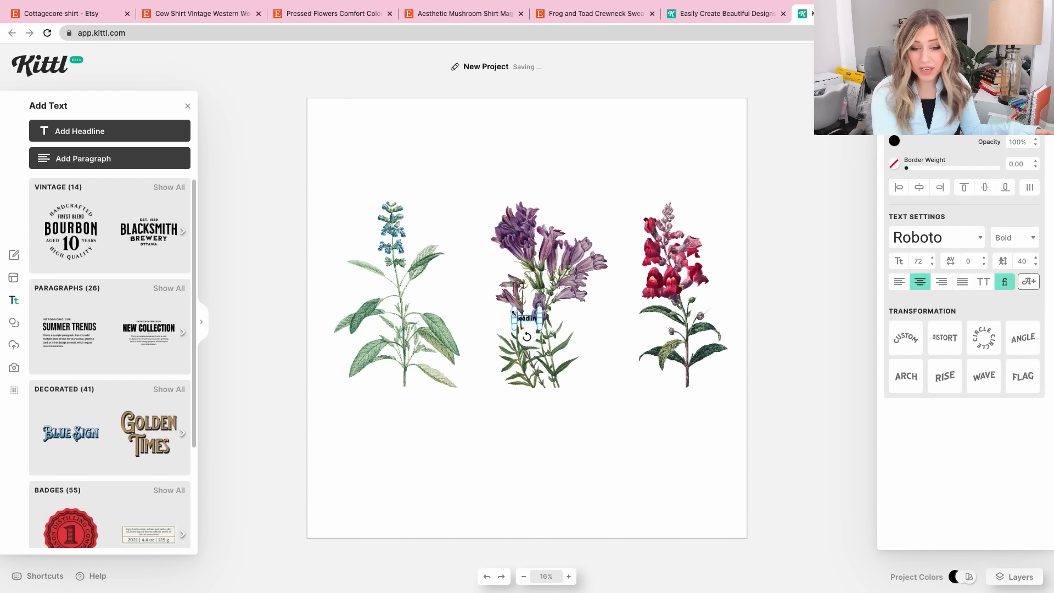
drag(513, 313, 283, 187)
drag(450, 299, 547, 239)
click(445, 431)
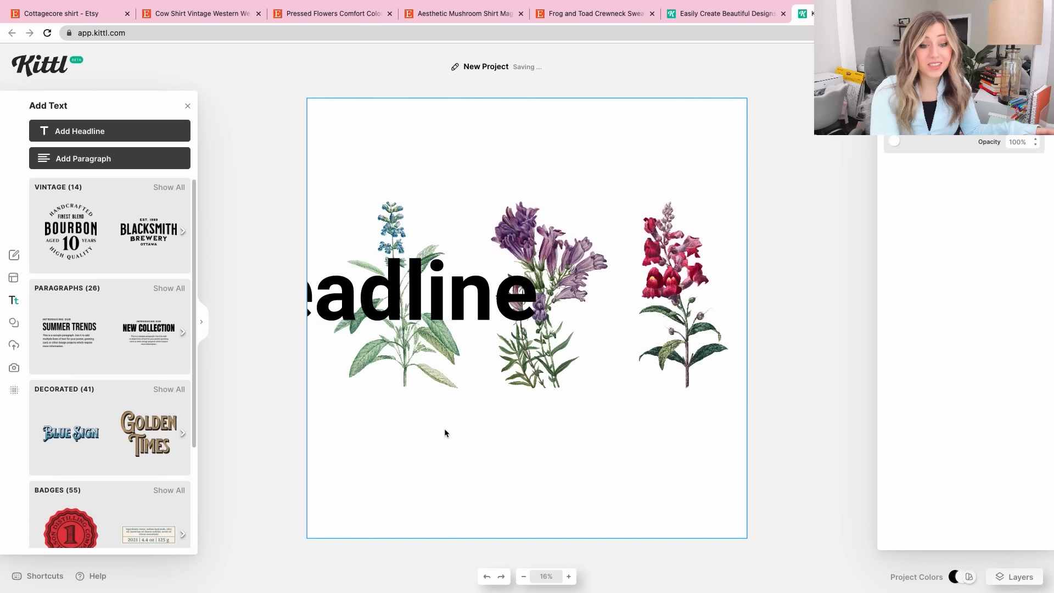
click(436, 287)
drag(437, 287, 587, 435)
Replace the headline's placeholder text with "flowers are friends"
double_click(380, 435)
text(flowers)
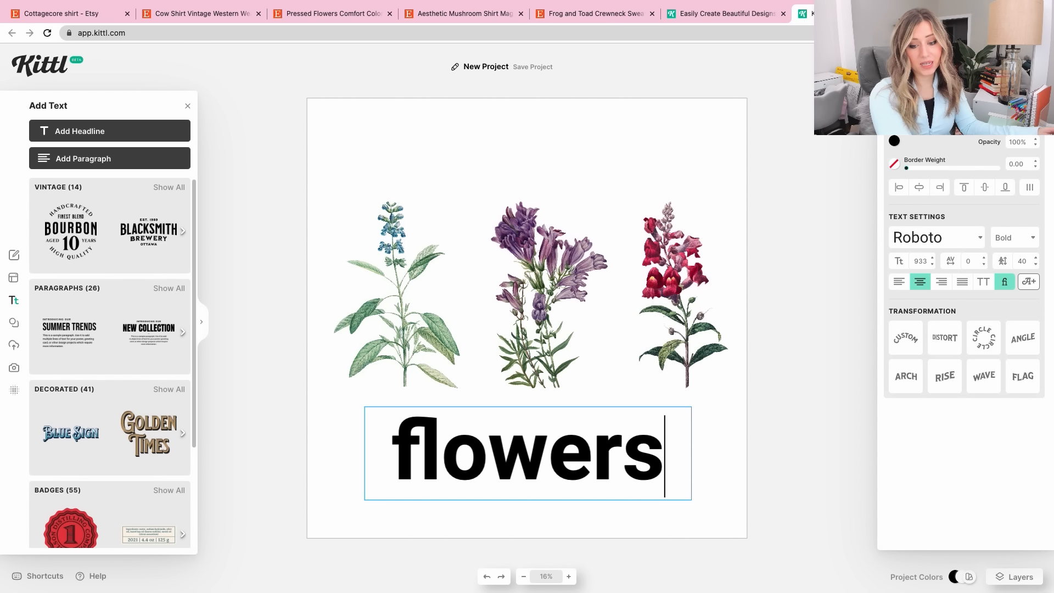
key(Return)
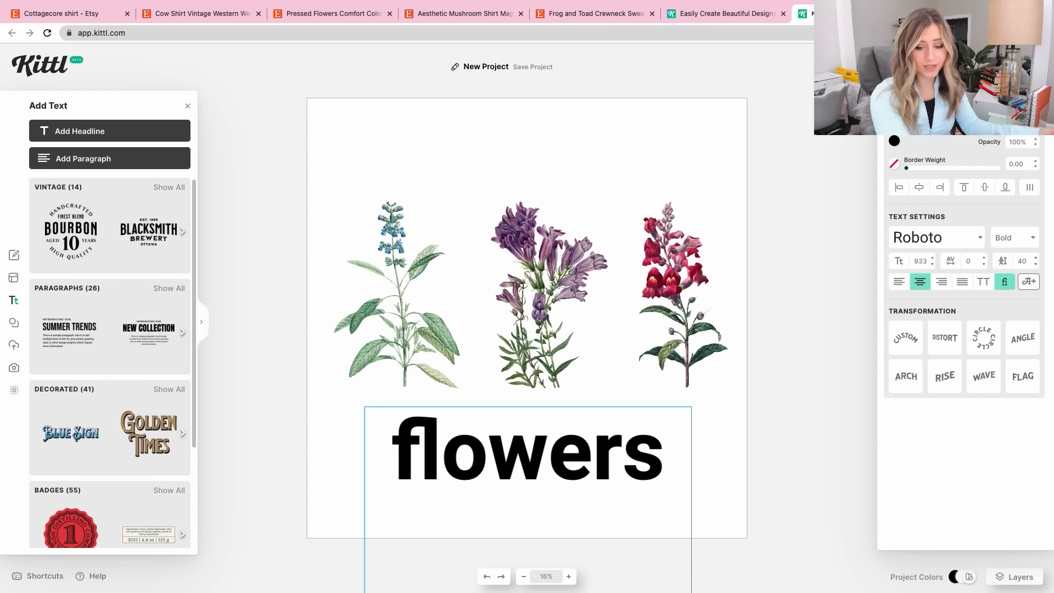
click(747, 407)
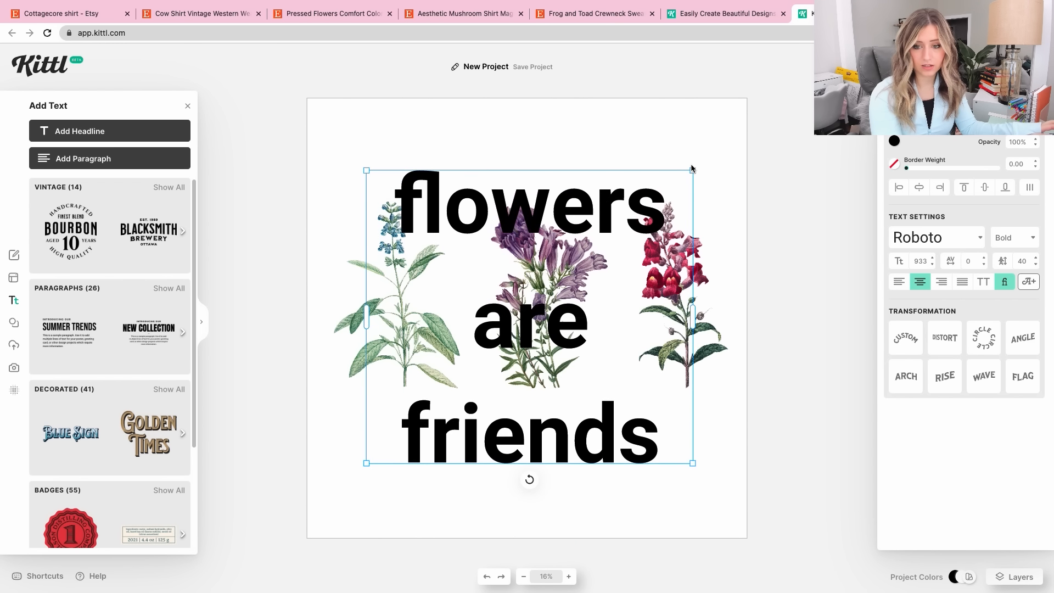
Shrink the headline and widen its text box so the phrase fits on one line beneath the flowers
drag(691, 169, 491, 352)
drag(490, 407, 718, 390)
drag(658, 366, 643, 428)
Try the Sundaze and Chicle typefaces on the headline, settle on Shrikhand, and nudge the text closer to the flowers
click(927, 237)
click(791, 250)
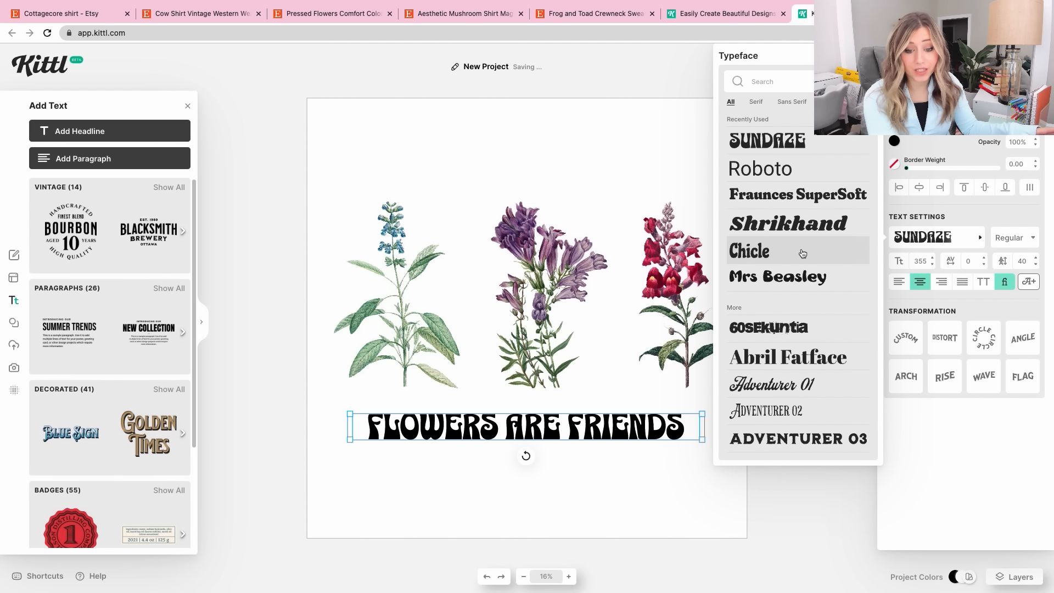
click(803, 253)
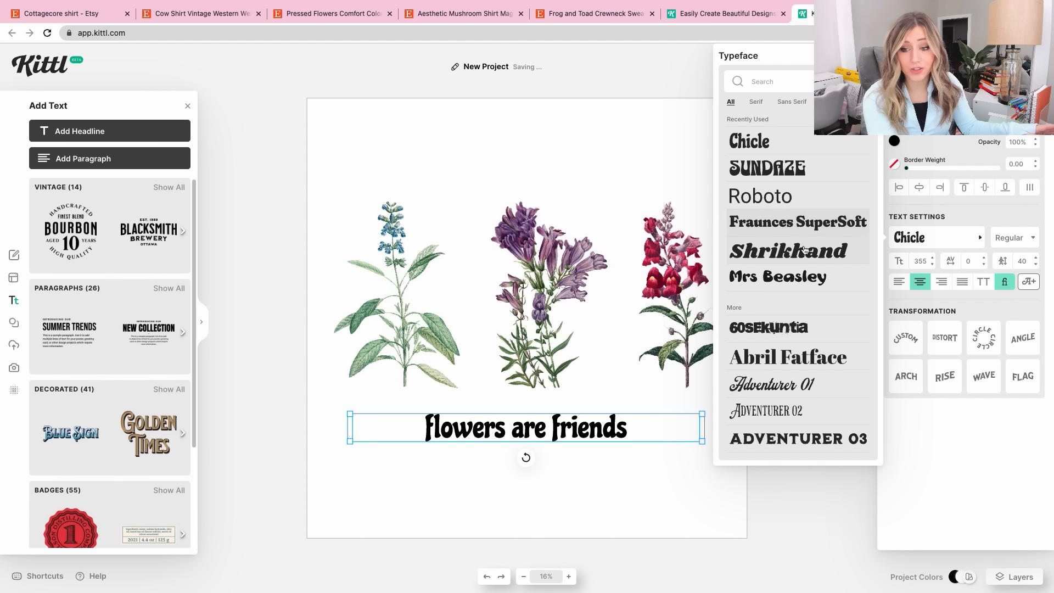
click(805, 250)
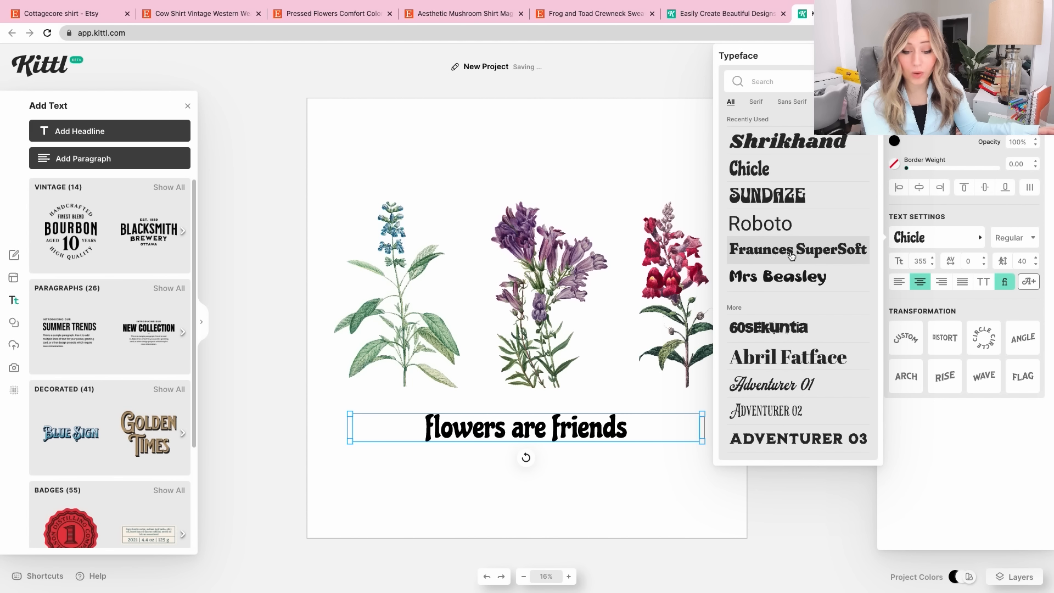
drag(604, 425, 608, 419)
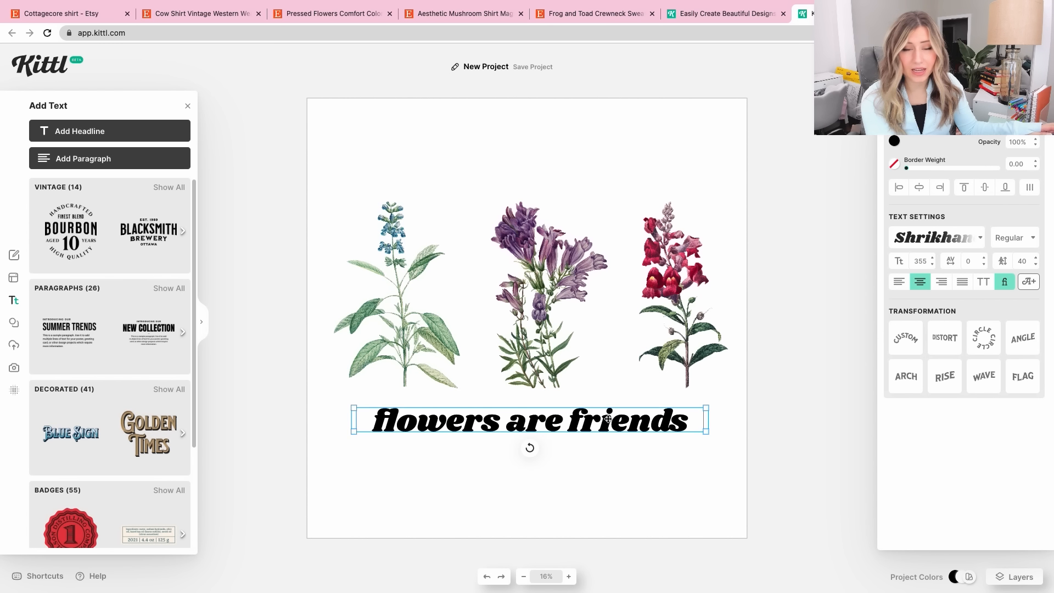
Set the headline in all capitals, widen its text box to fit one line, and move it beneath the three flowers
click(983, 282)
drag(719, 440, 801, 439)
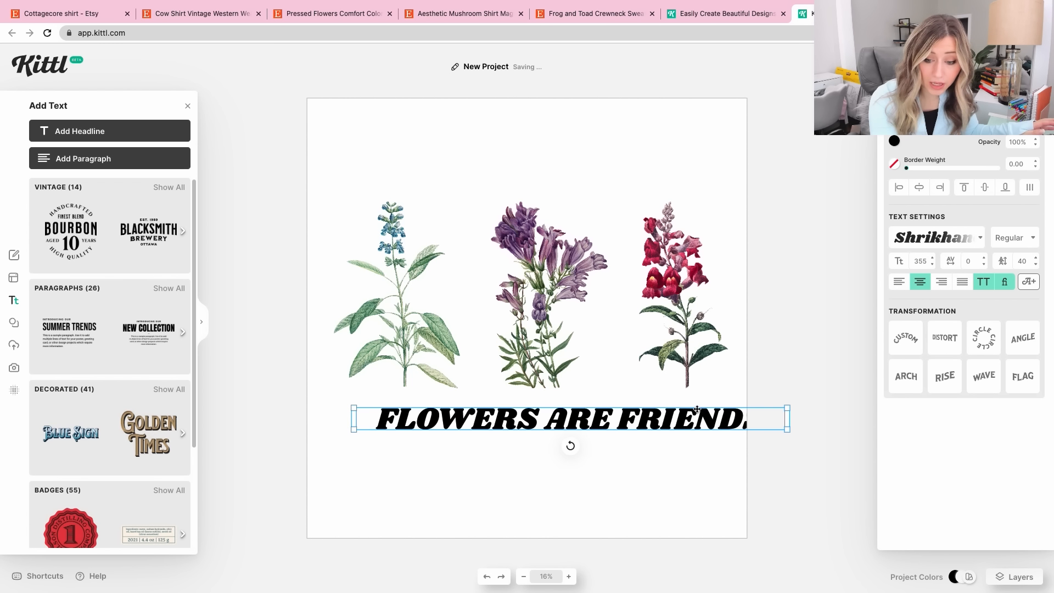
drag(696, 416, 655, 409)
Try the Be Happy typeface on the headline and settle on Englishtown
click(953, 235)
click(1004, 240)
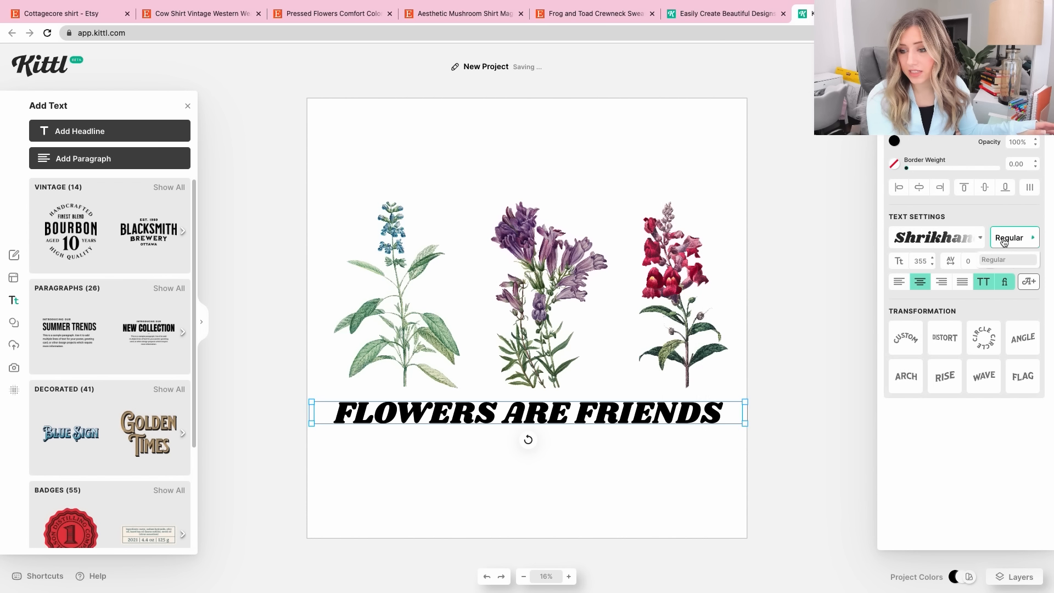
click(954, 238)
scroll(777, 326, down, 10)
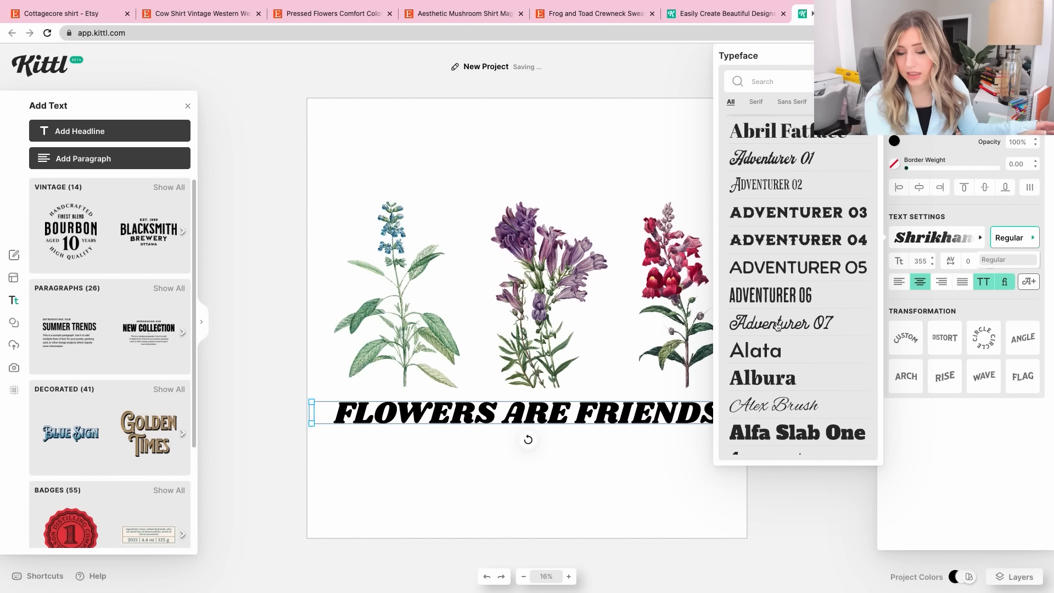
scroll(777, 326, down, 10)
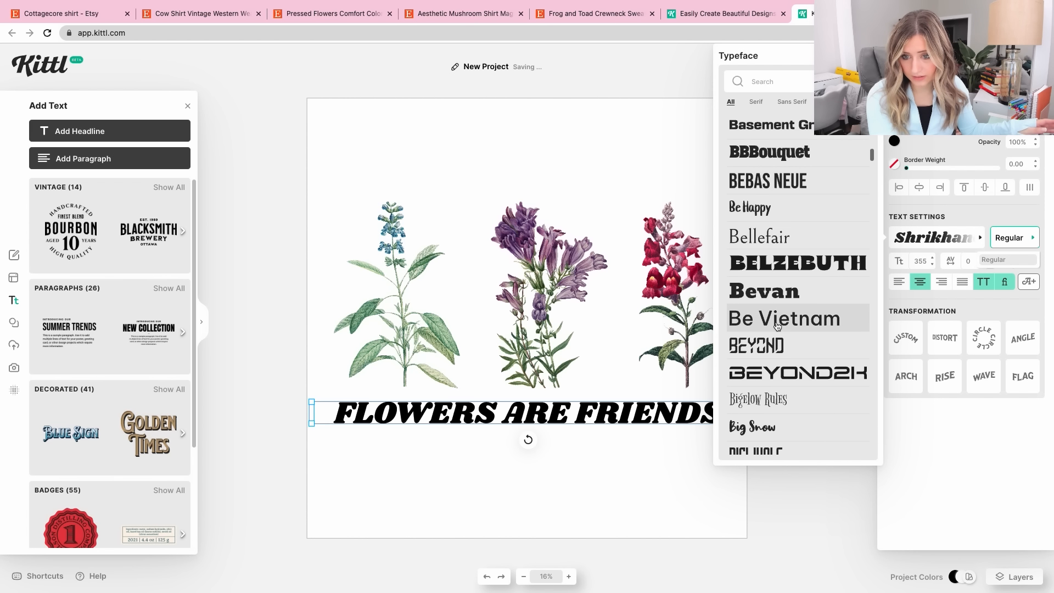
click(796, 208)
scroll(791, 252, down, 8)
scroll(791, 252, down, 15)
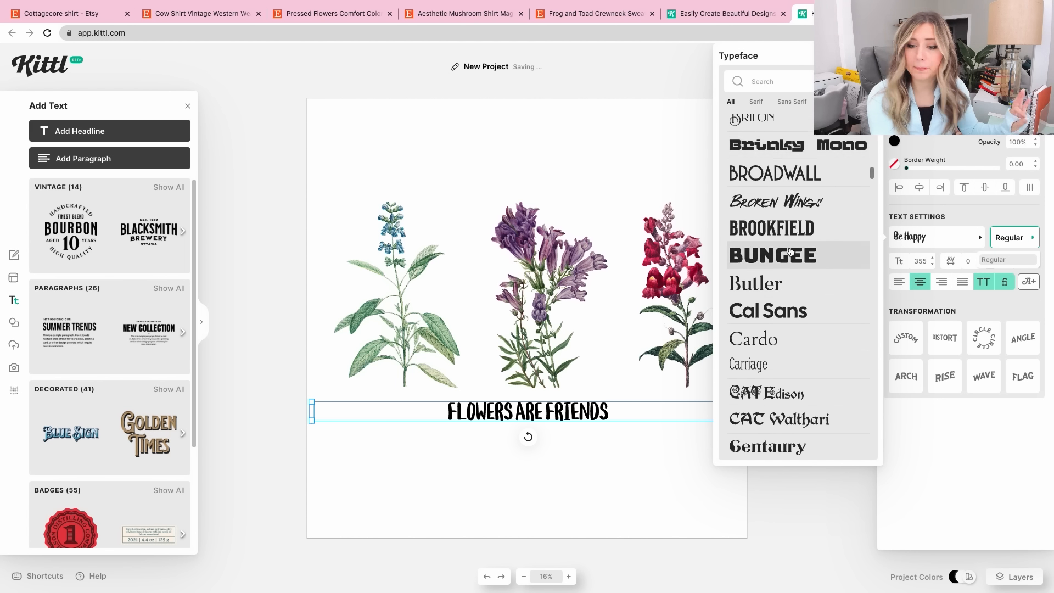
scroll(791, 252, down, 3)
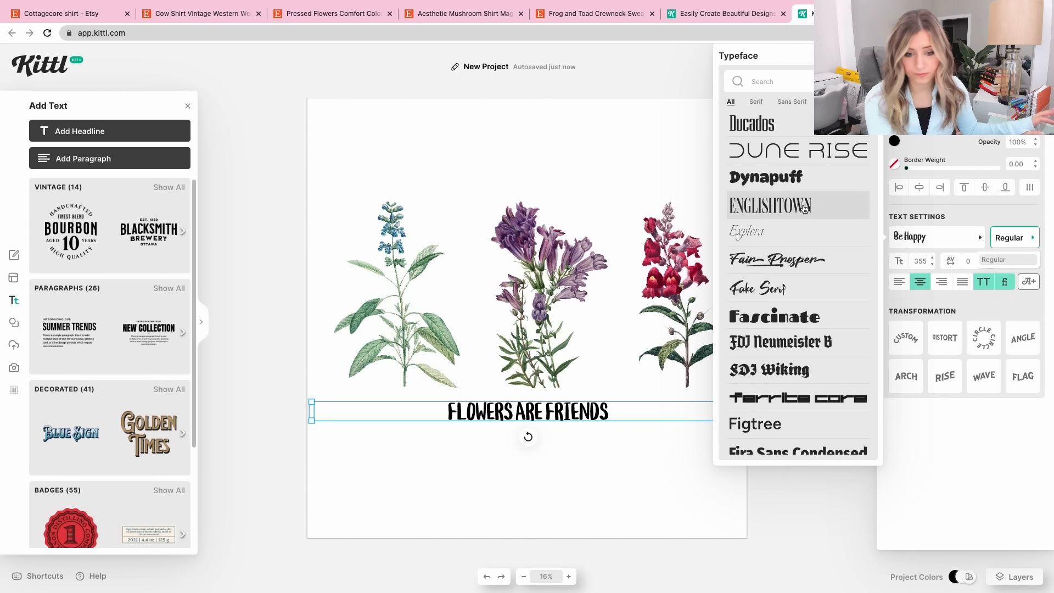
click(791, 205)
click(618, 477)
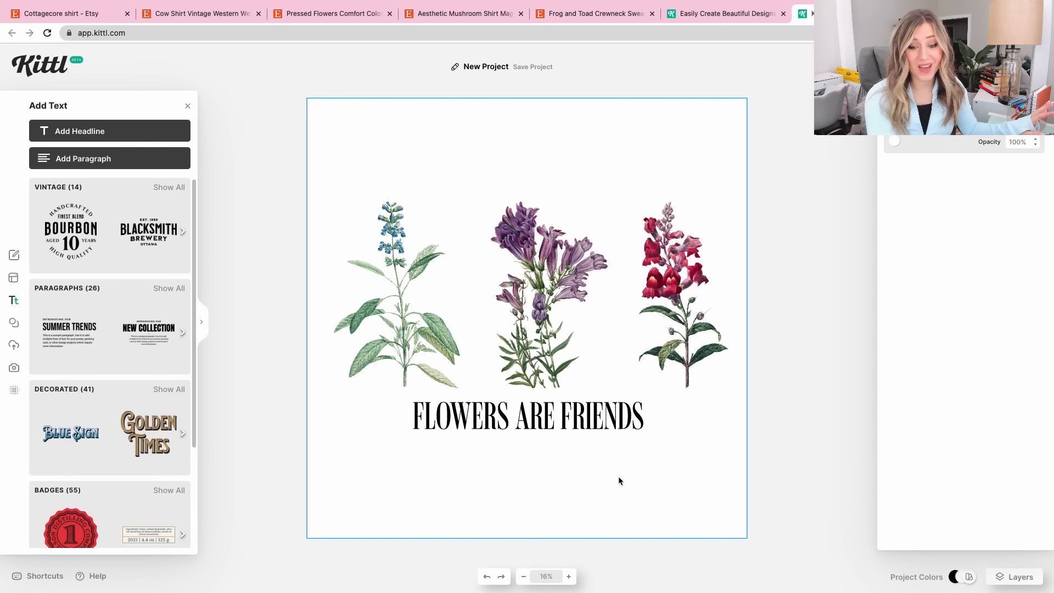
Enlarge the headline to size 622 so it spans the width of the flowers, and reposition it just beneath them
click(601, 415)
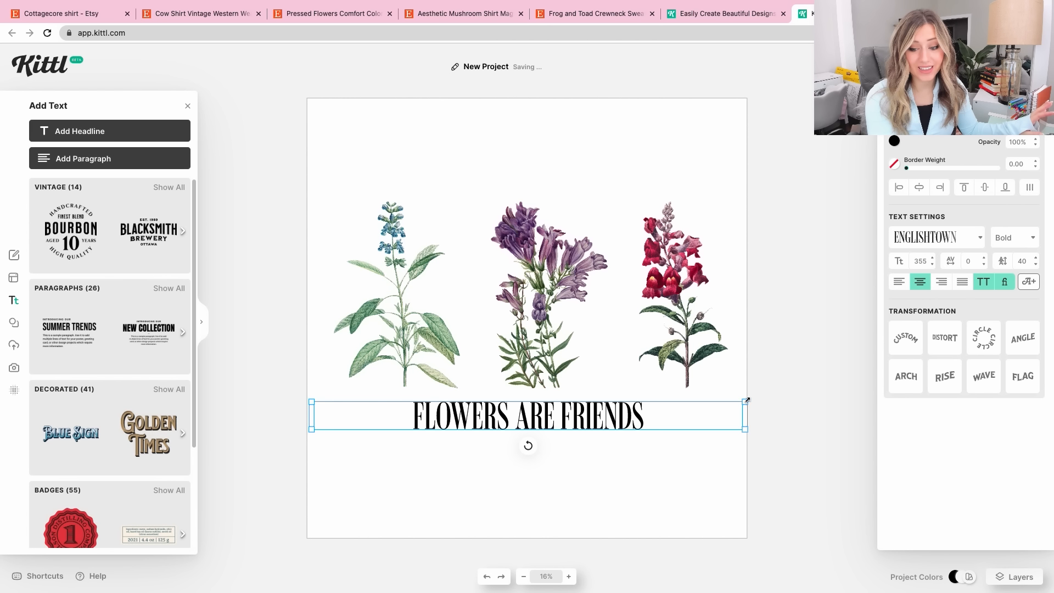
drag(758, 393, 750, 313)
click(744, 316)
click(635, 406)
drag(645, 399, 517, 431)
Tighten the headline's letter spacing to -9, nudge the text closer to the flowers and center it horizontally
click(984, 264)
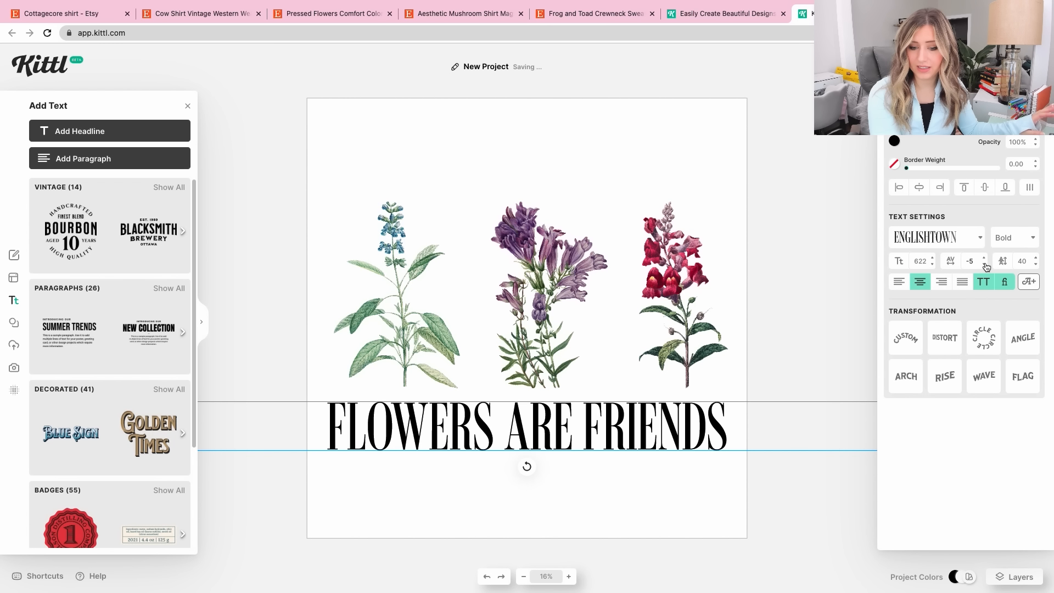
click(827, 310)
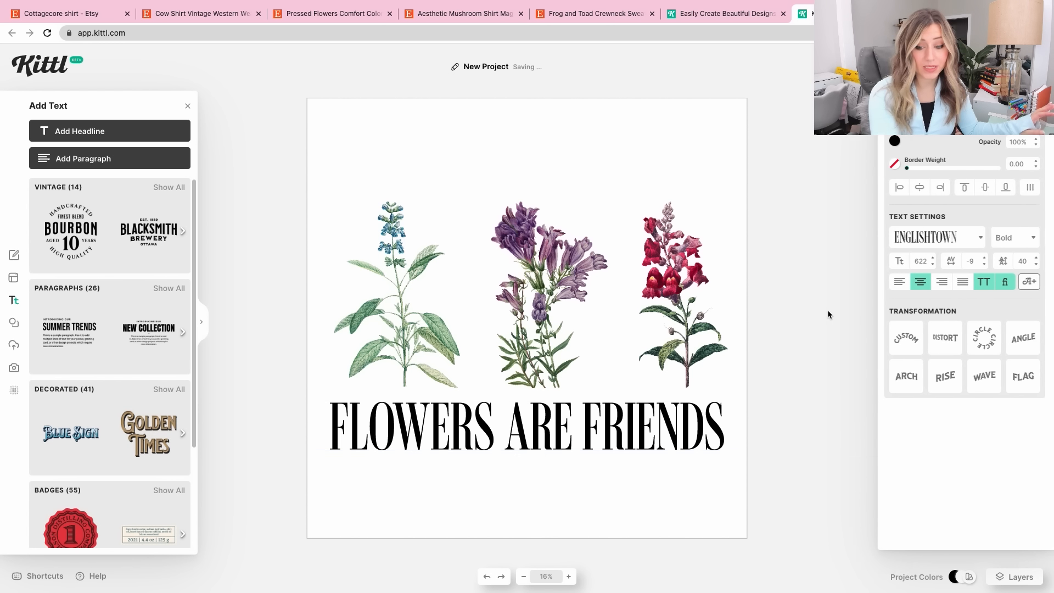
drag(616, 418, 614, 414)
click(915, 189)
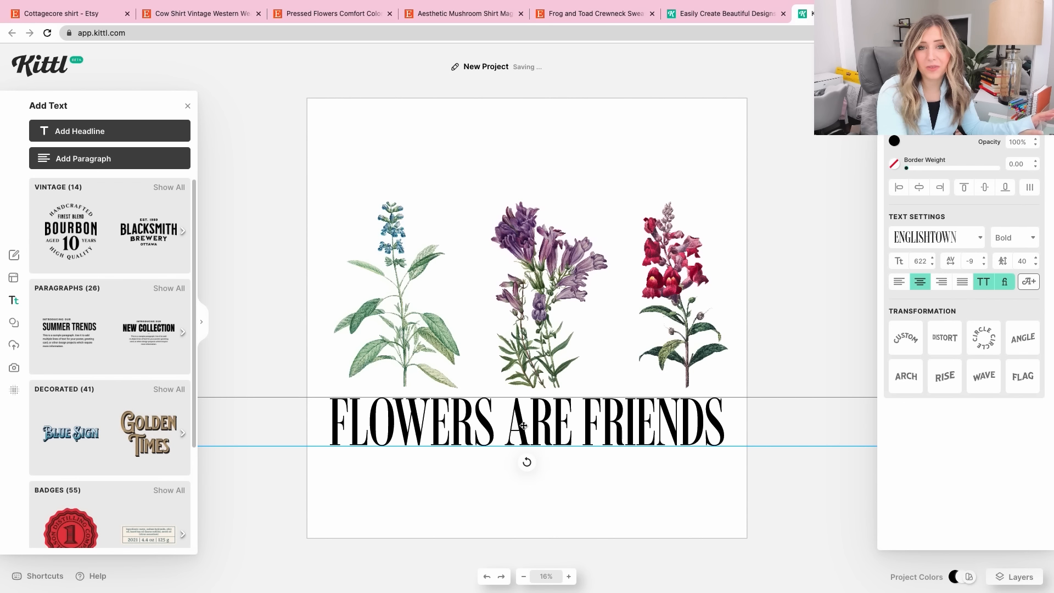
Try the headline lower on the canvas, move it back up near the flowers and center it horizontally
drag(560, 443, 515, 481)
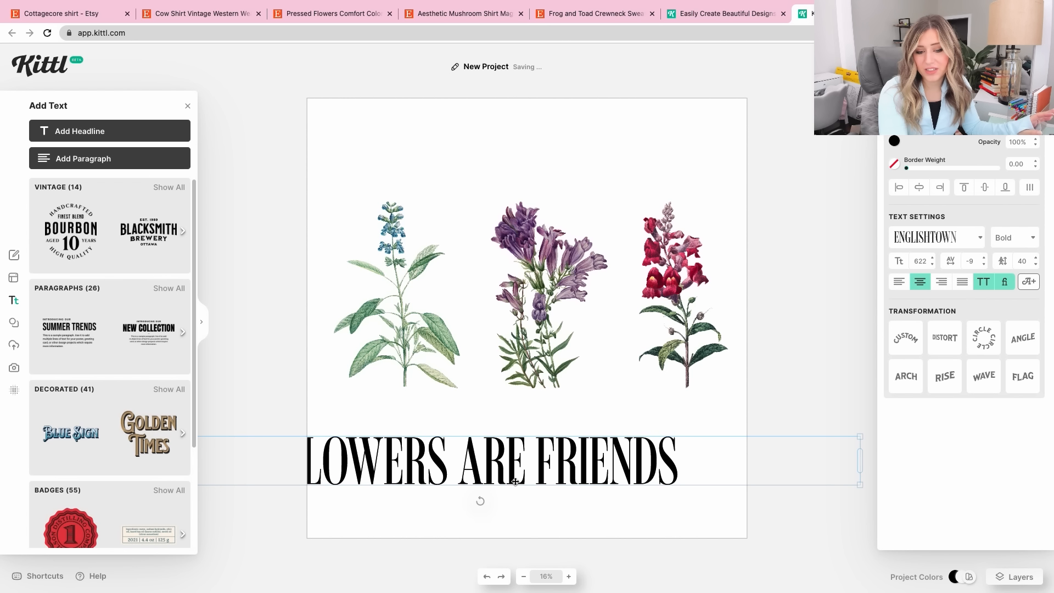
click(919, 189)
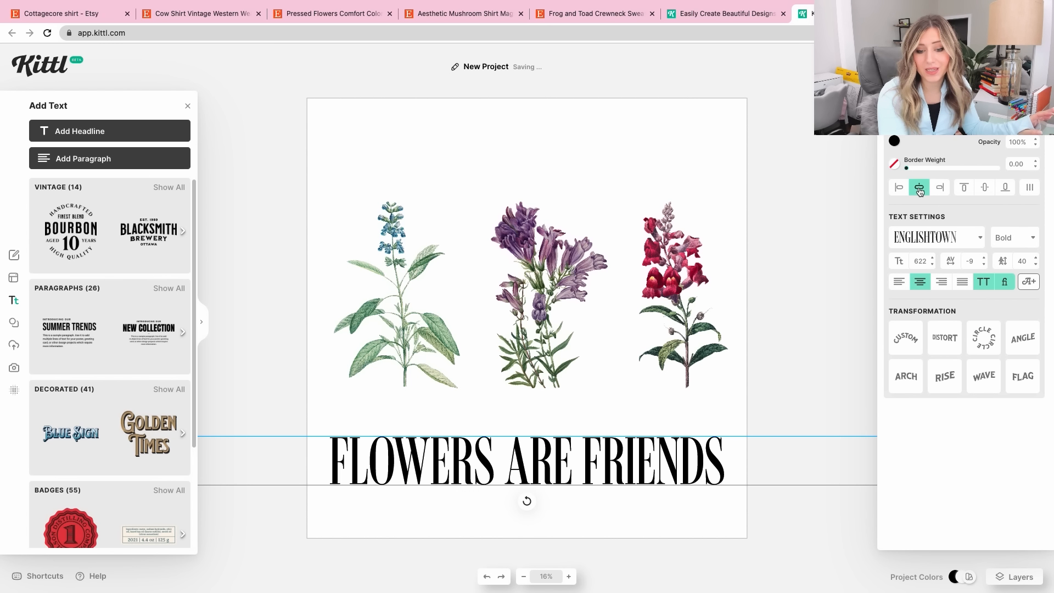
drag(536, 463, 535, 425)
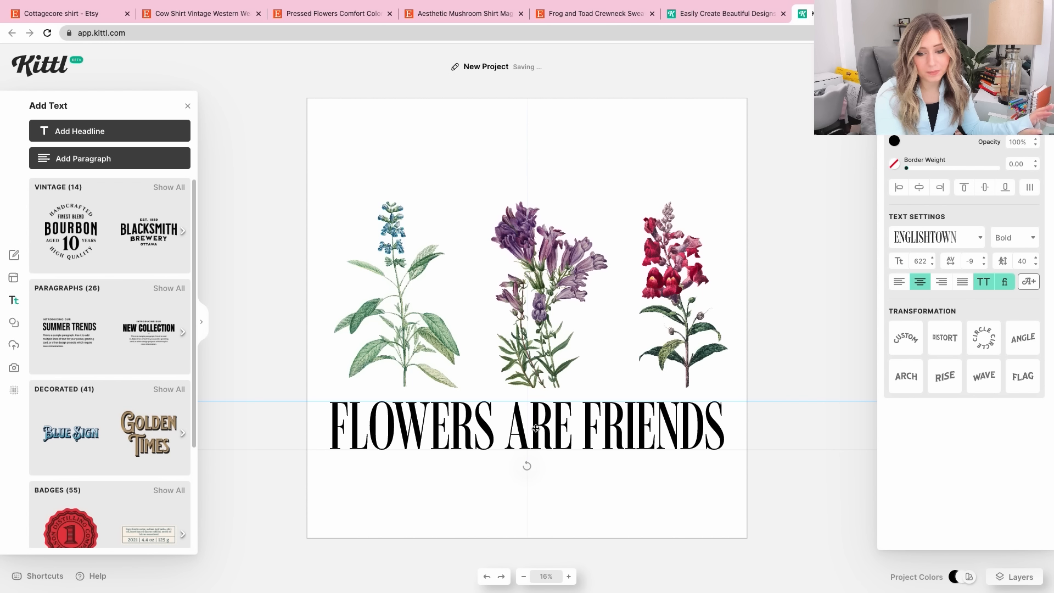
click(920, 188)
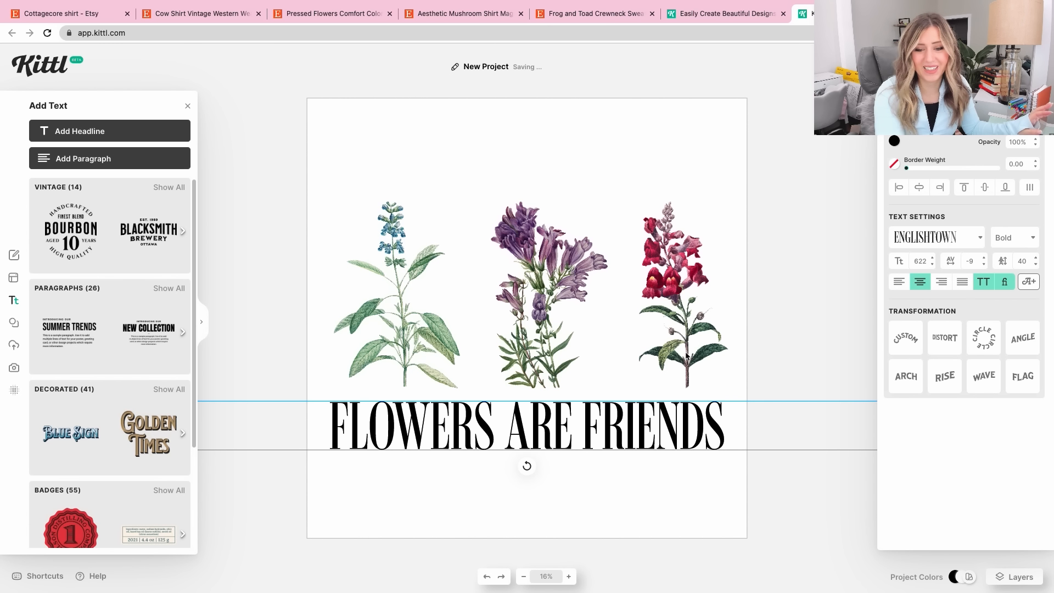
click(786, 311)
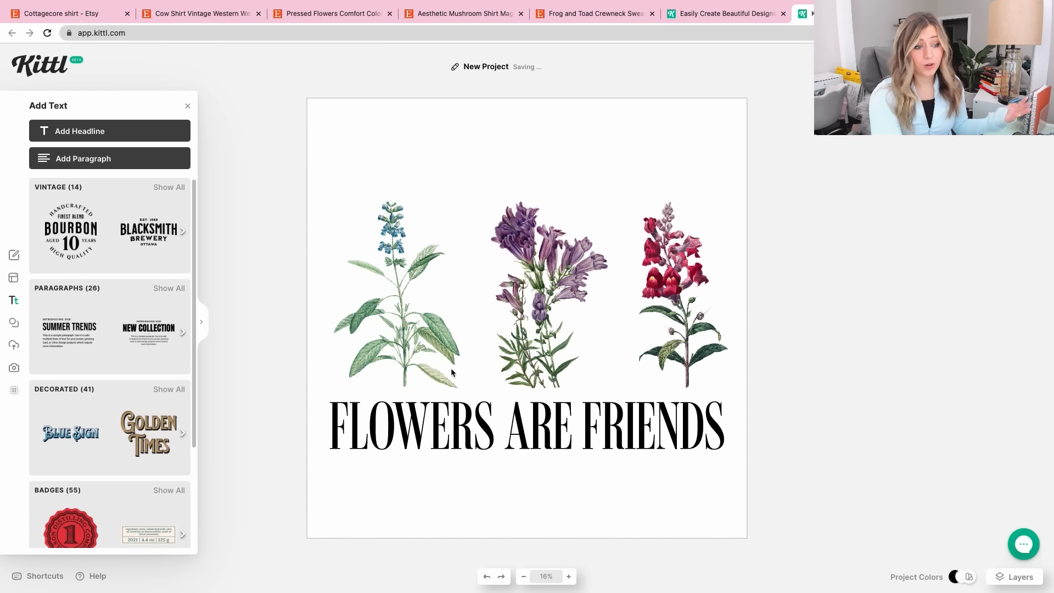
Search the elements library for "frog" and add the spotted frog illustration to the design
click(15, 329)
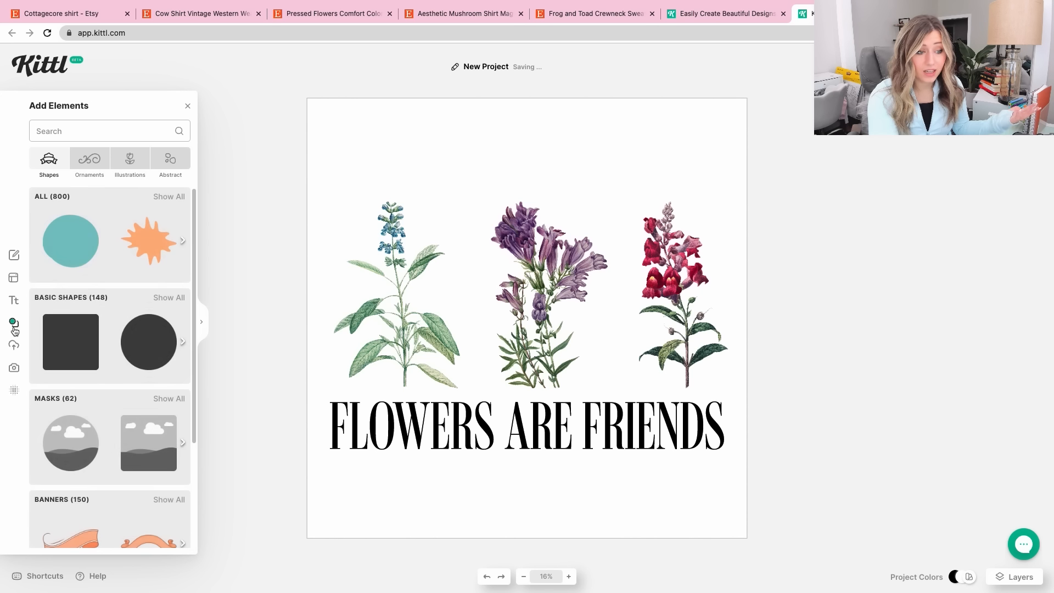
click(124, 122)
text(frog)
key(Return)
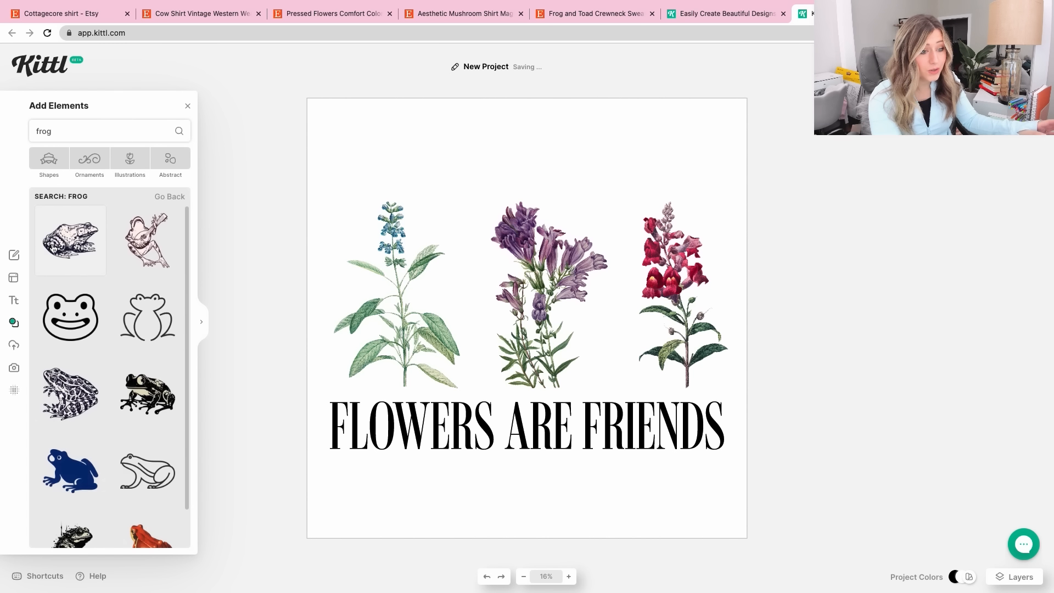
click(81, 401)
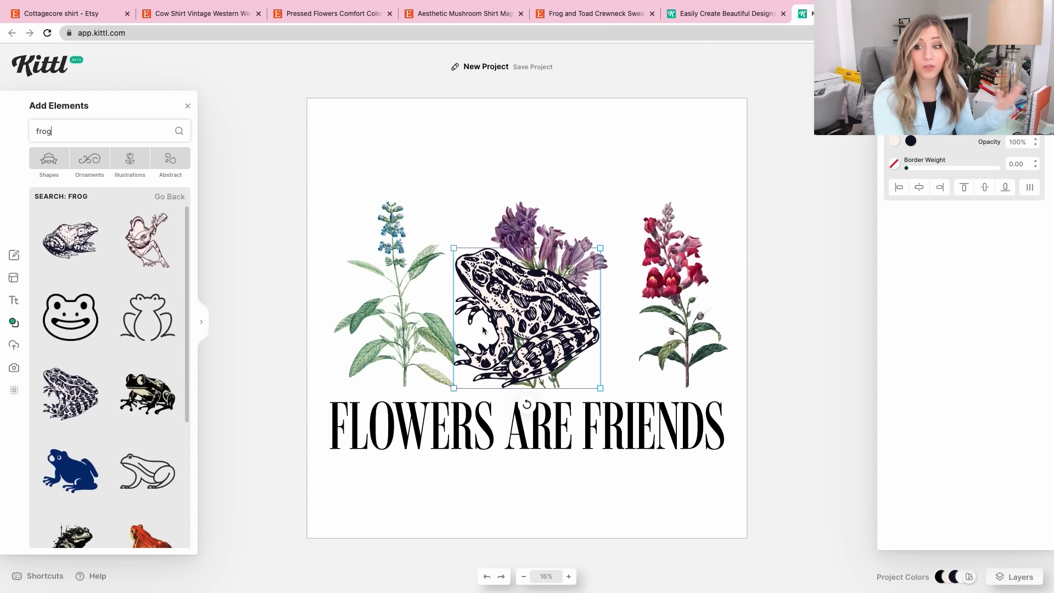
Move the frog illustration up toward the red flower and delete it from the design
drag(503, 318, 624, 230)
key(Delete)
scroll(121, 391, down, 5)
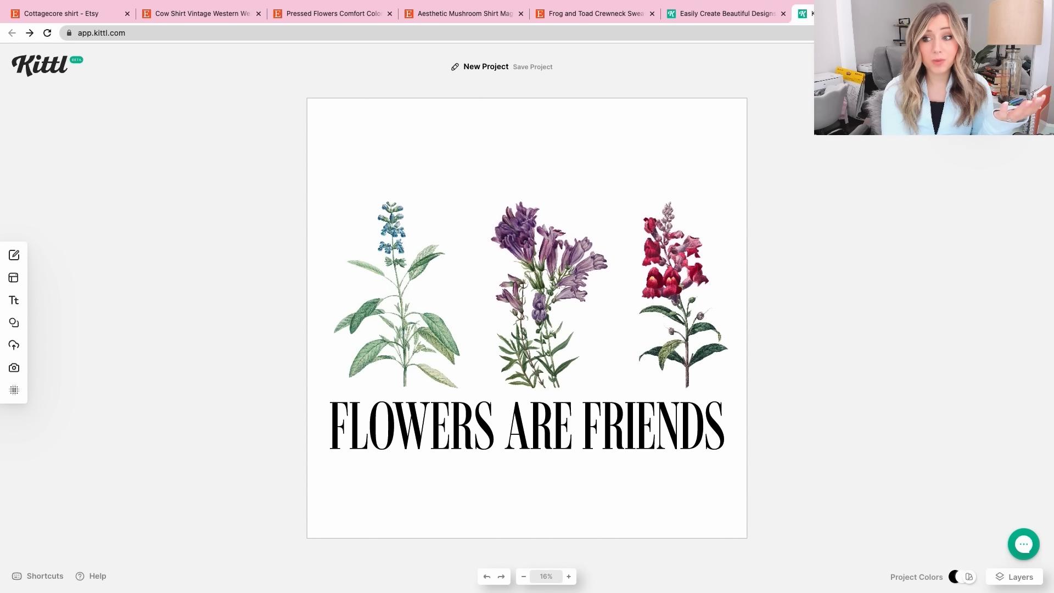
Export the design as a PNG with Remove Background and Optimize Quality turned on
click(955, 66)
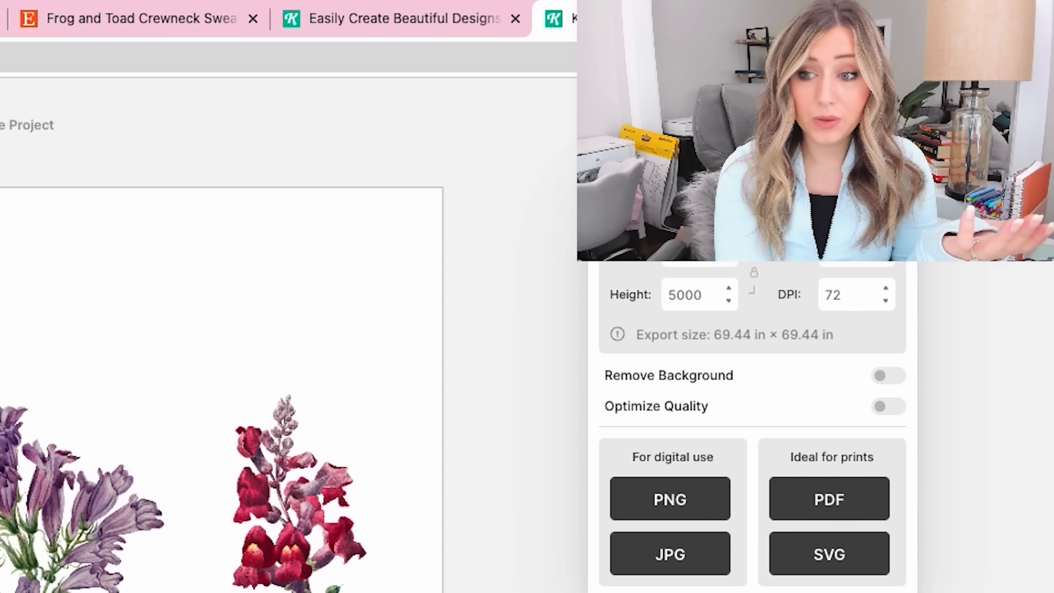
click(883, 377)
click(887, 407)
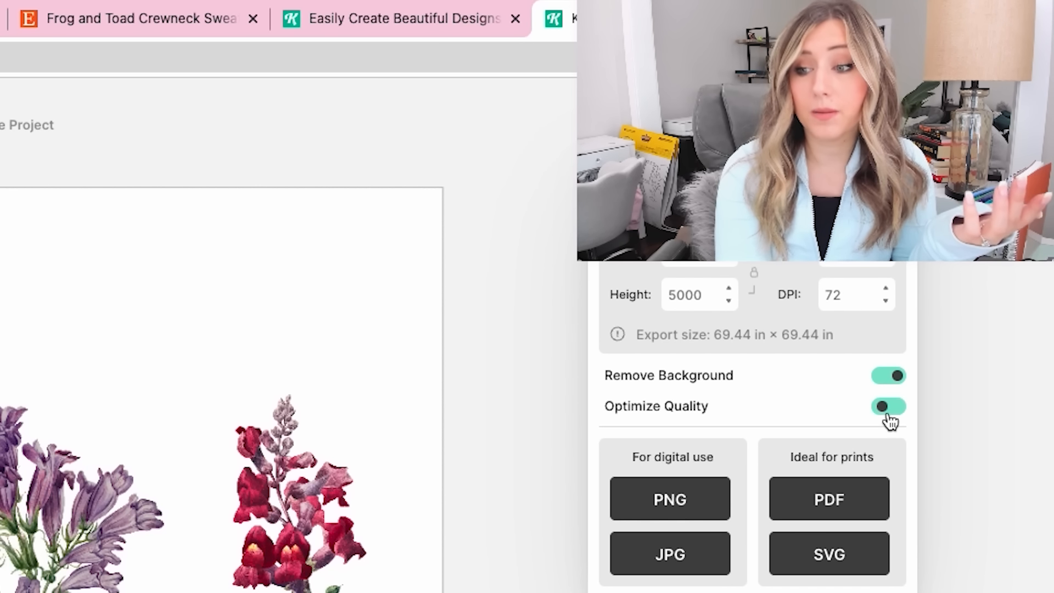
click(687, 492)
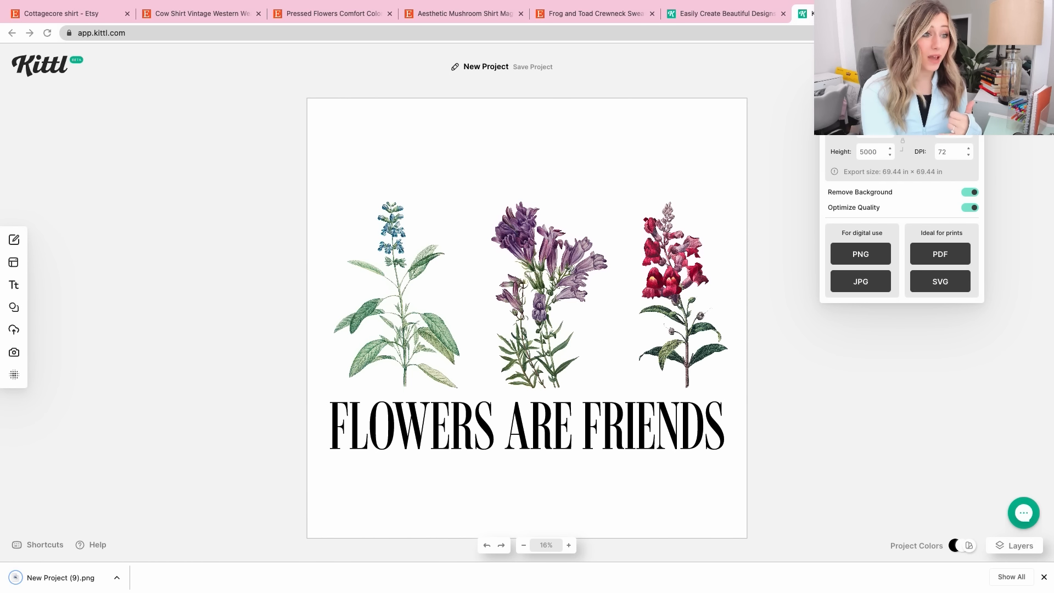
Switch to Preview to view the finished design on the sweatshirt and tote bag mockups
mouse_move(37, 2)
click(37, 21)
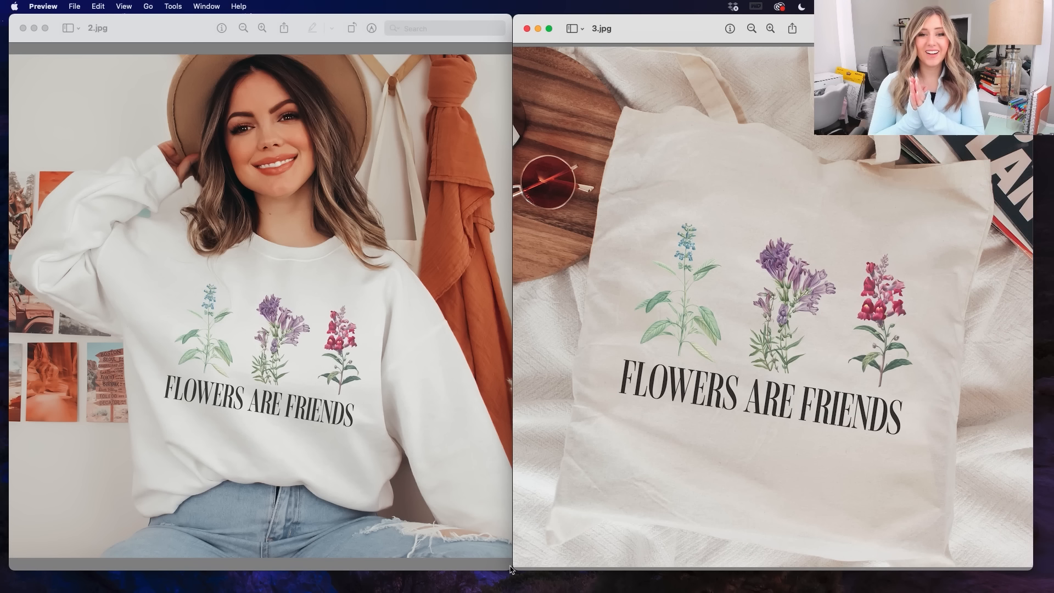